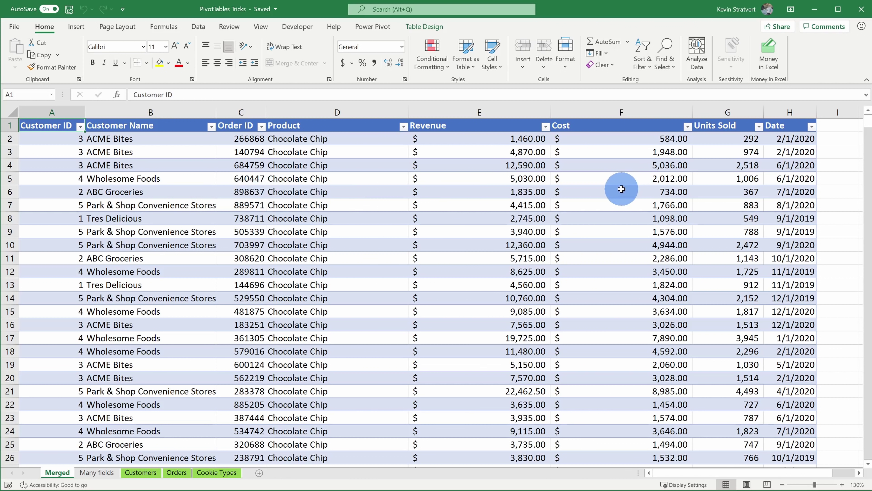
# Step: Select the first order date in the Merged orders table and launch Analyze Data
pyautogui.click(147, 144)
pyautogui.click(799, 140)
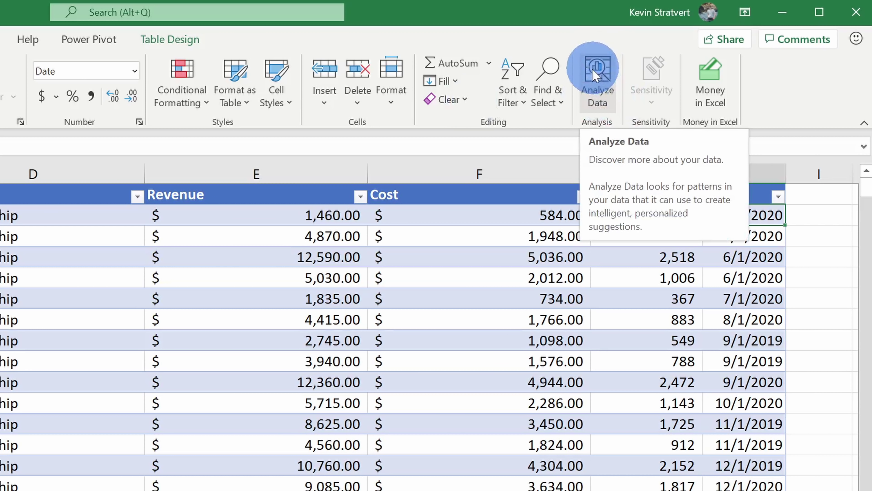
pyautogui.click(596, 92)
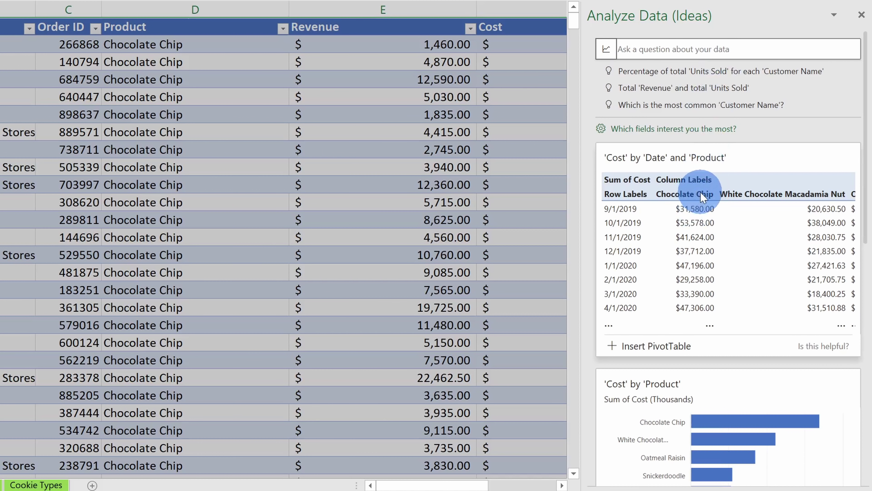
# Step: Browse the suggested PivotTable and chart ideas for cost, revenue and units sold
pyautogui.scroll(-5, 701, 188)
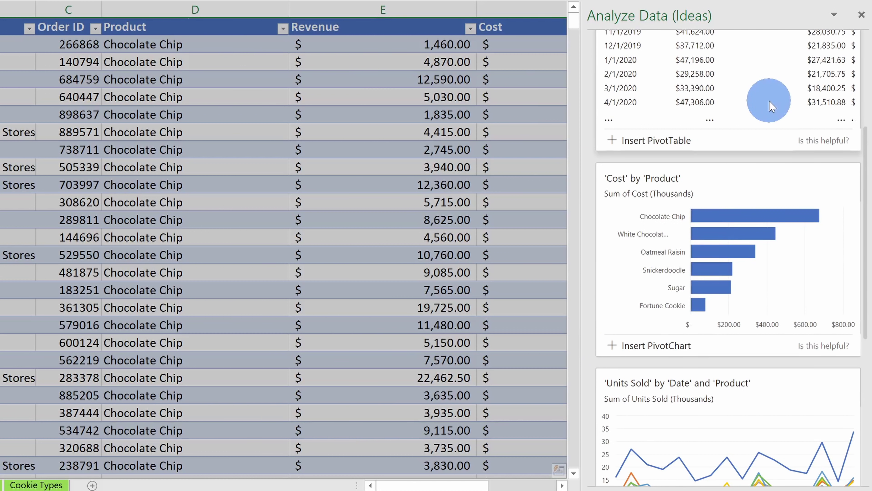
pyautogui.scroll(-7, 770, 101)
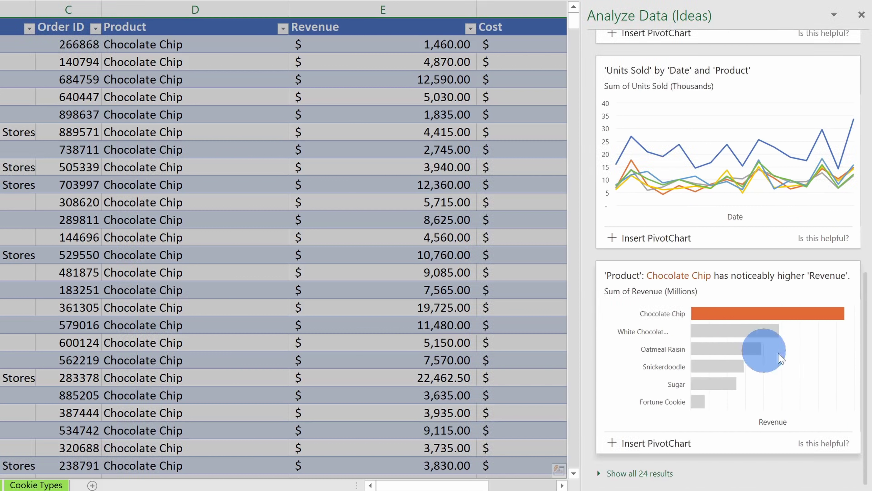
pyautogui.scroll(10, 801, 347)
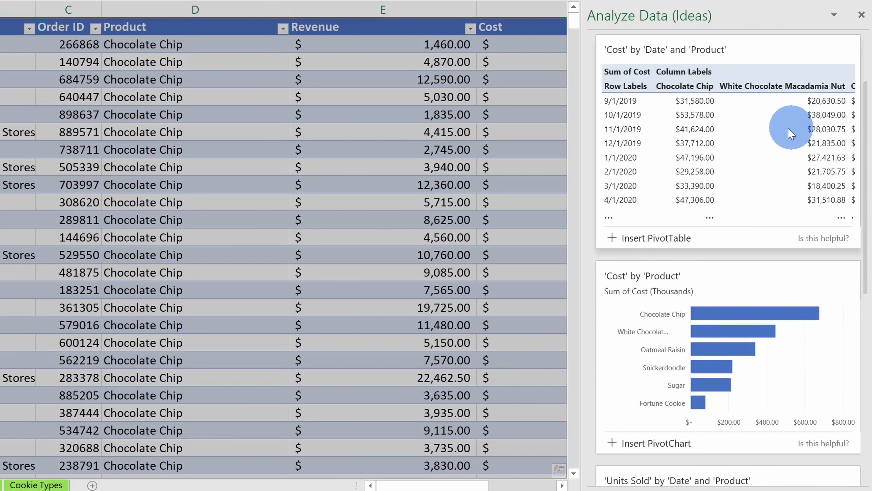
pyautogui.scroll(-2, 645, 309)
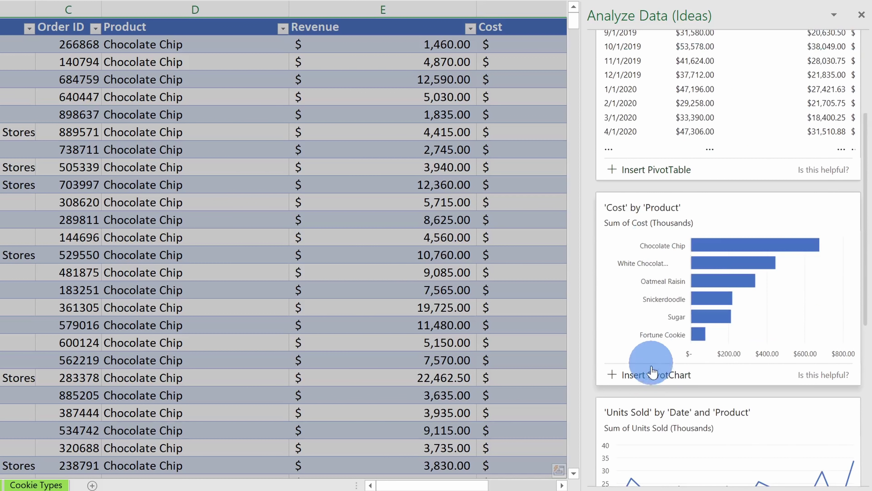
pyautogui.scroll(-4, 721, 309)
pyautogui.scroll(-6, 732, 245)
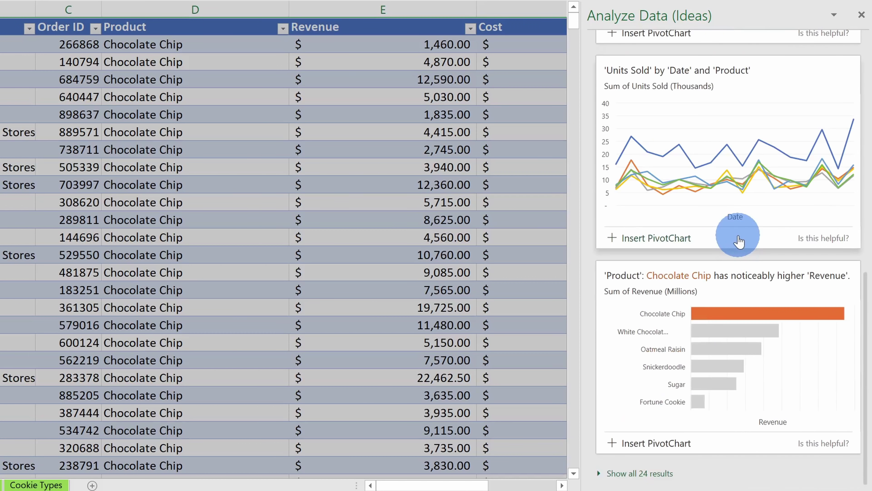
pyautogui.scroll(15, 739, 237)
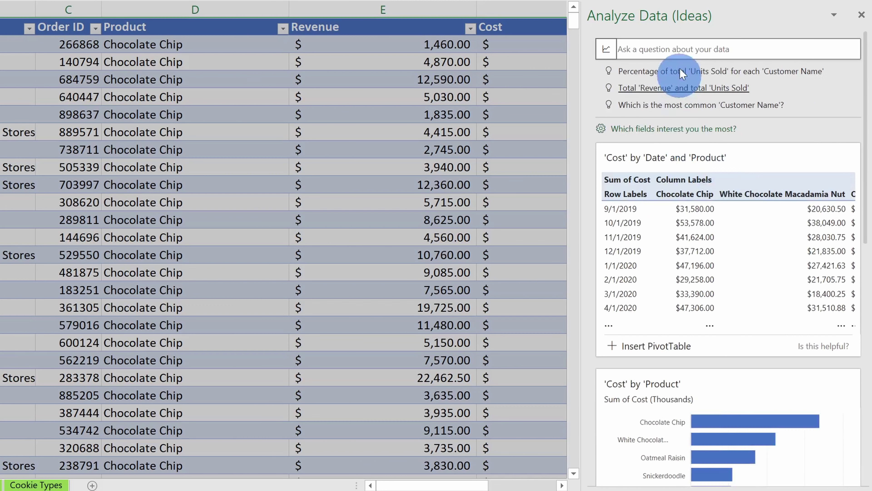
pyautogui.click(685, 49)
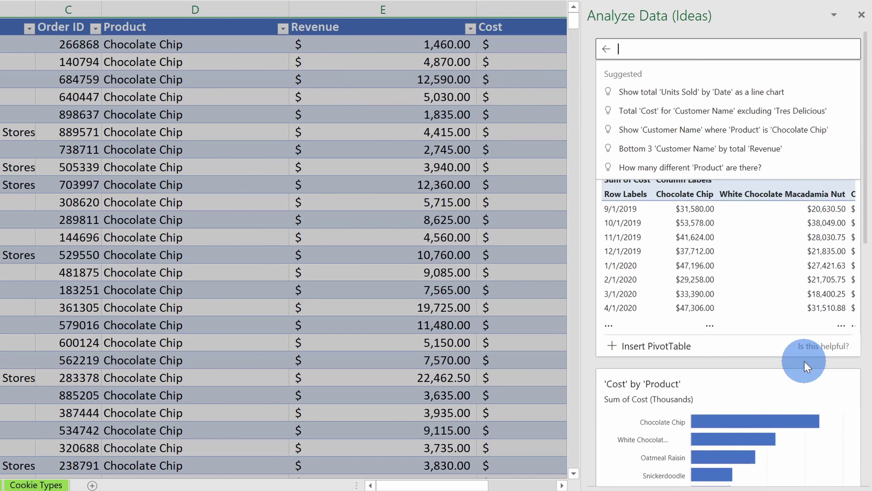
# Step: Ask 'units sold to customer acme bites in 2020' to get the 255,284 units answer
pyautogui.write('units')
pyautogui.write(' sold ')
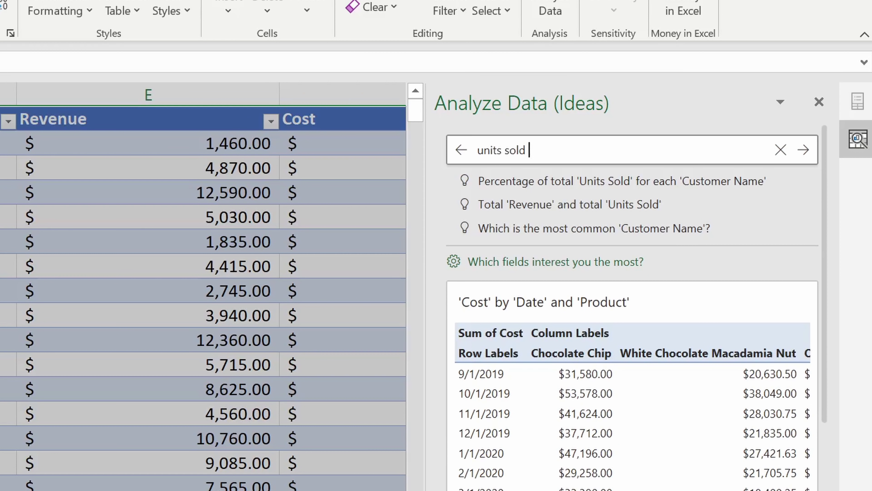
pyautogui.write('to custom')
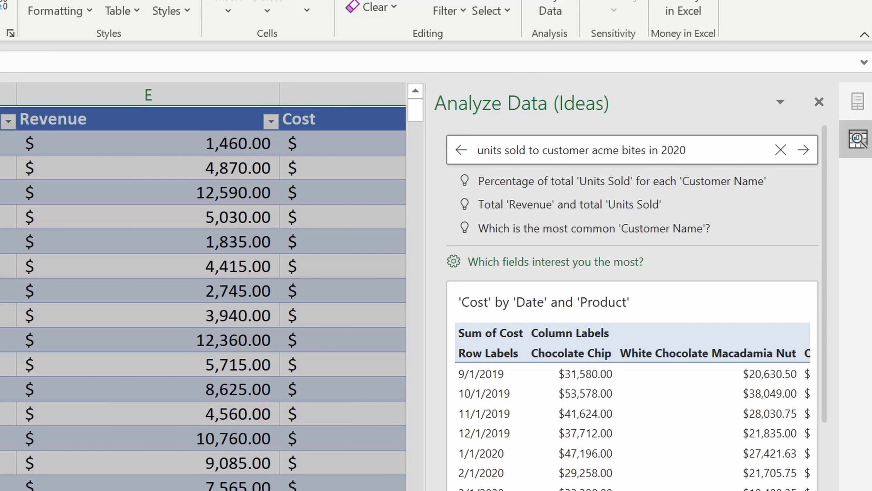
pyautogui.write('er acme bites in 2020')
pyautogui.press('Return')
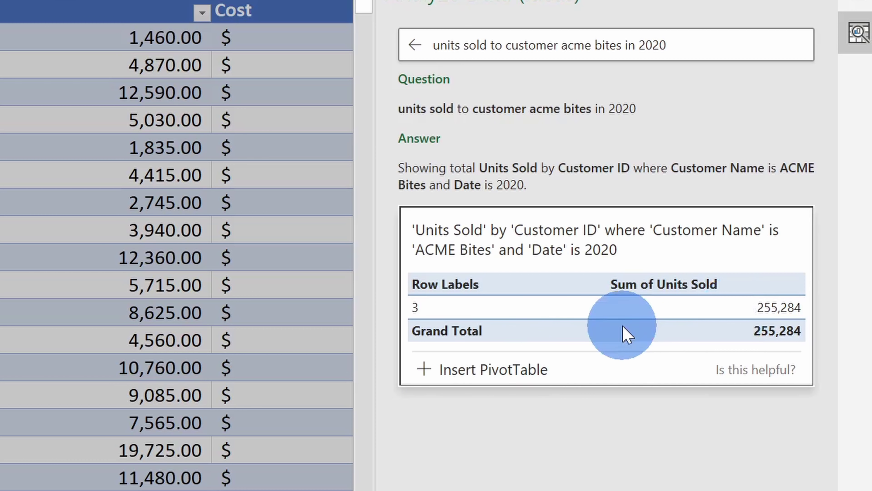
# Step: Insert the answer as a PivotTable on a new Suggestion1 sheet and select the Sum of Units Sold value
pyautogui.click(474, 382)
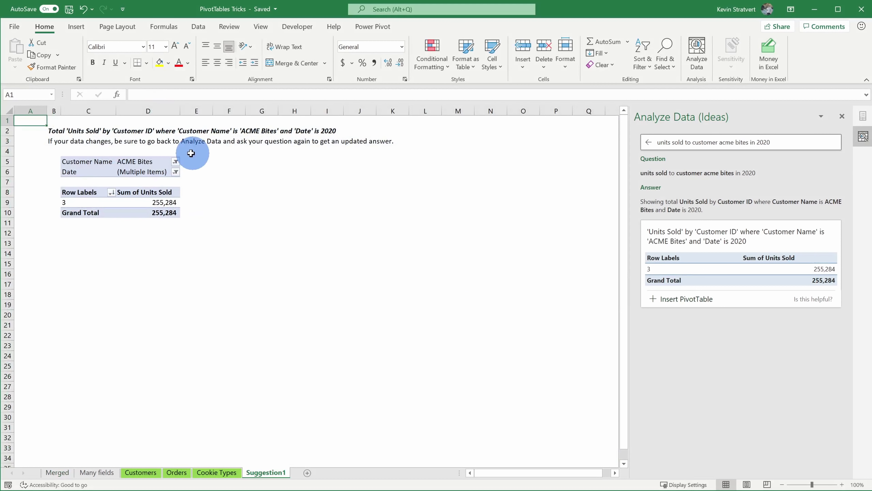
pyautogui.click(143, 202)
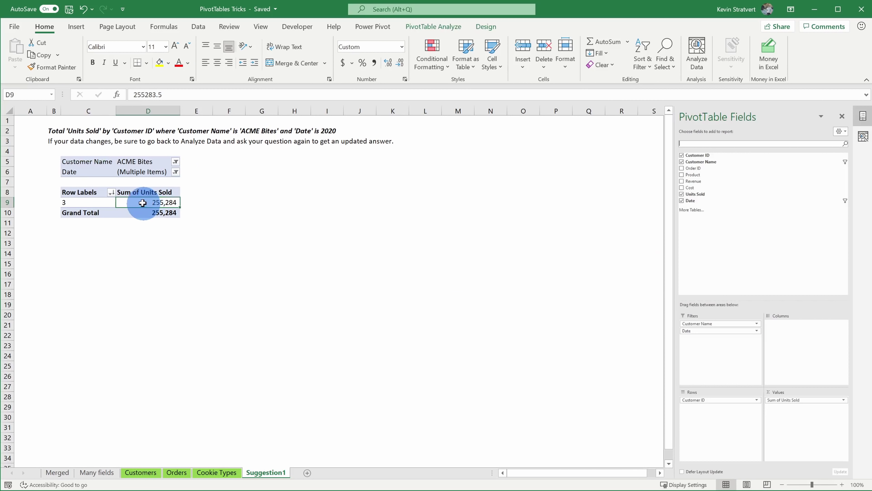
pyautogui.scroll(4, 33, 122)
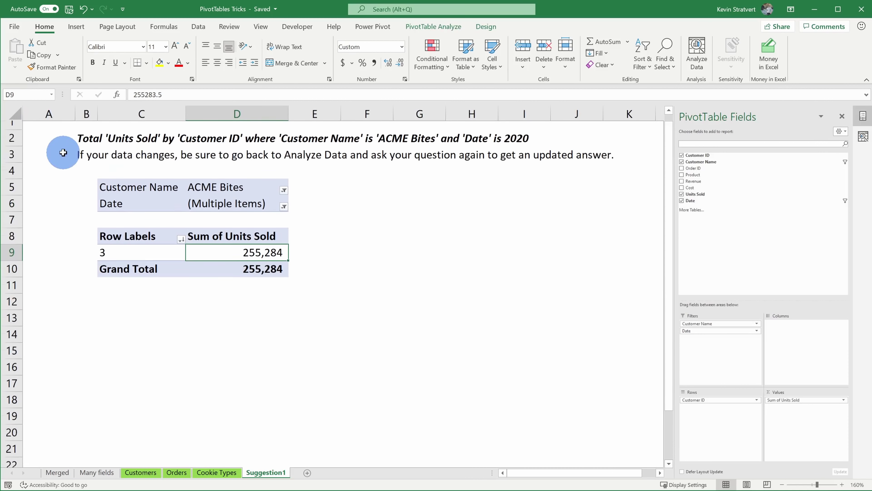
pyautogui.scroll(1, 63, 153)
# Step: Check the Customer Name and Date filters, then drill into the 255,284 total
pyautogui.click(284, 198)
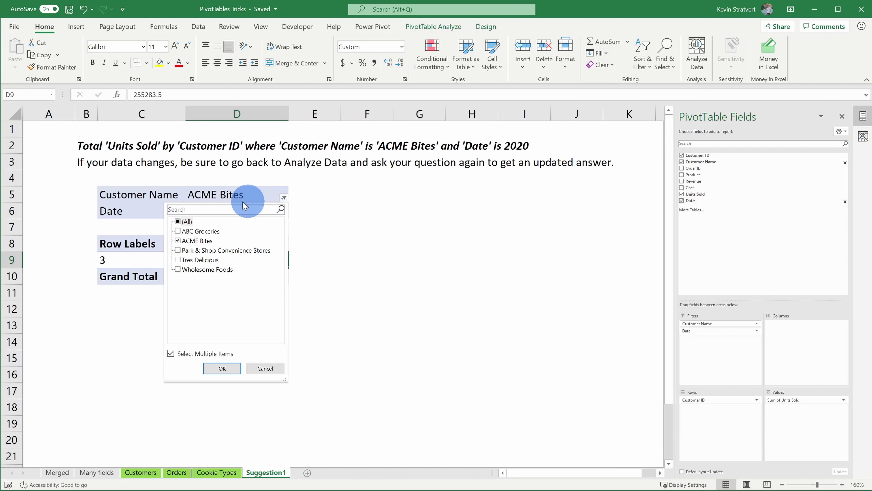
pyautogui.click(225, 195)
pyautogui.click(284, 213)
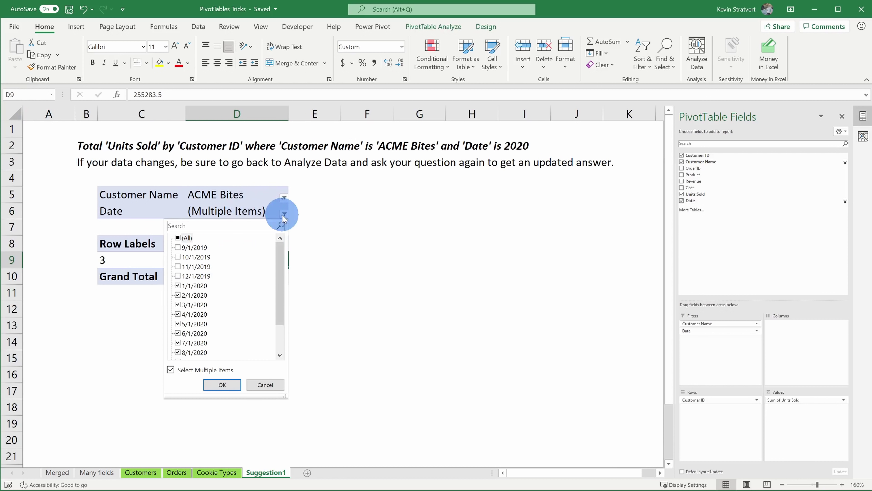
pyautogui.scroll(-3, 175, 319)
pyautogui.click(216, 201)
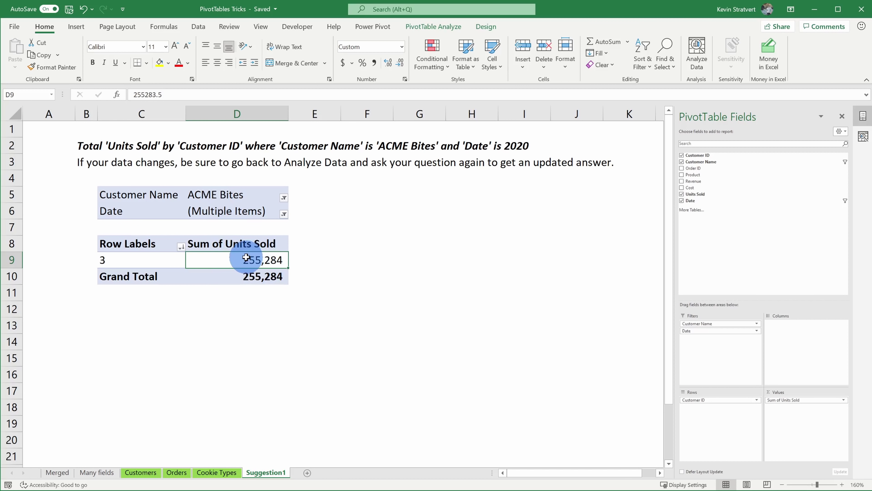
pyautogui.moveTo(246, 257)
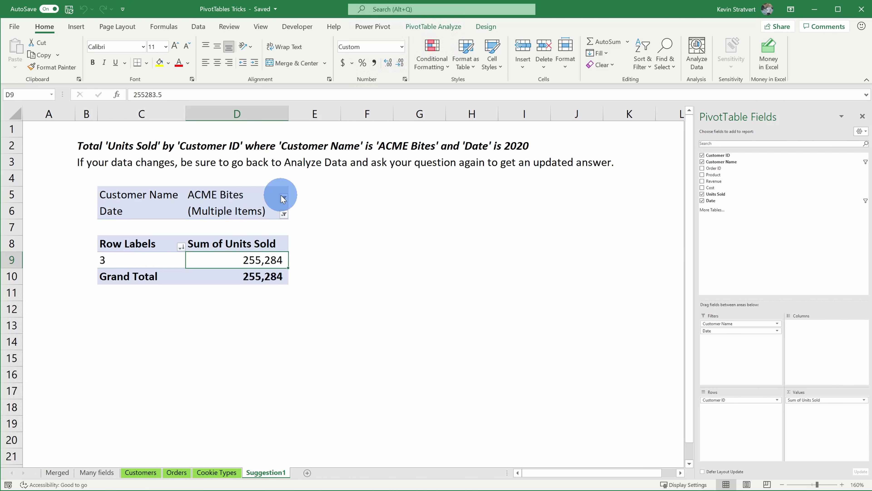
pyautogui.moveTo(245, 260)
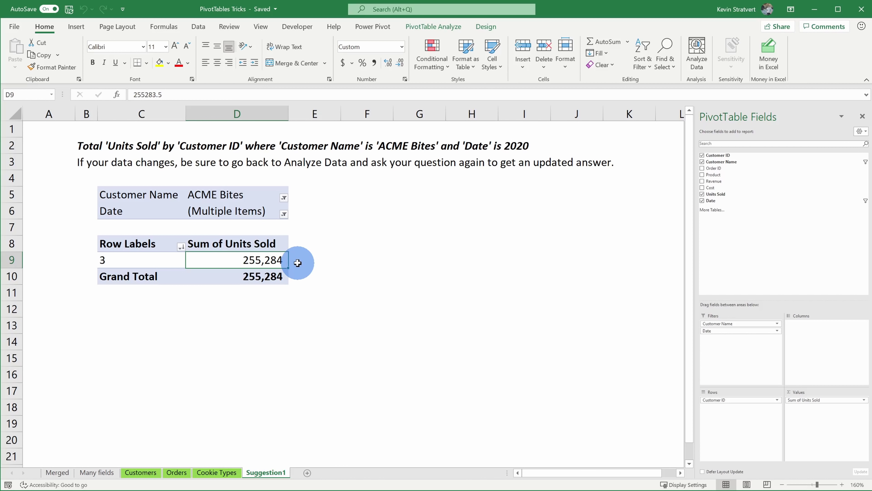
pyautogui.doubleClick(233, 261)
# Step: Select the Customer Name, Product and column E–F values in the Sheet11 drill-down table
pyautogui.click(79, 202)
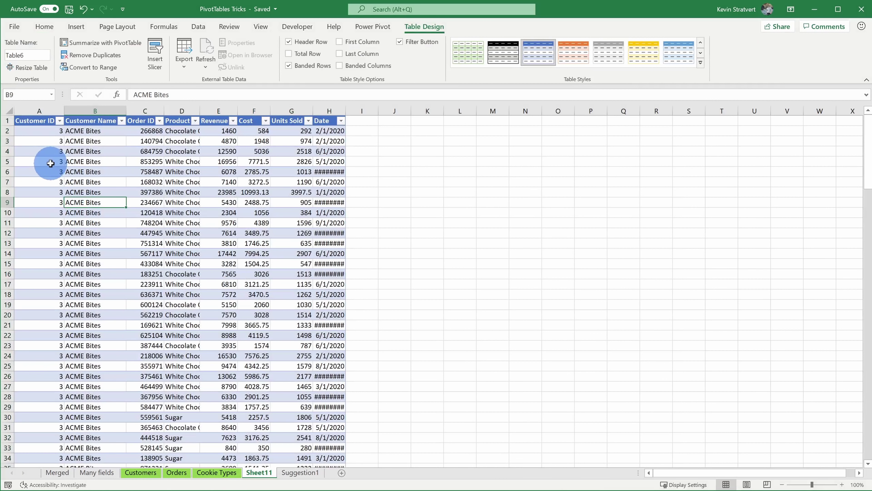
pyautogui.scroll(1, 35, 142)
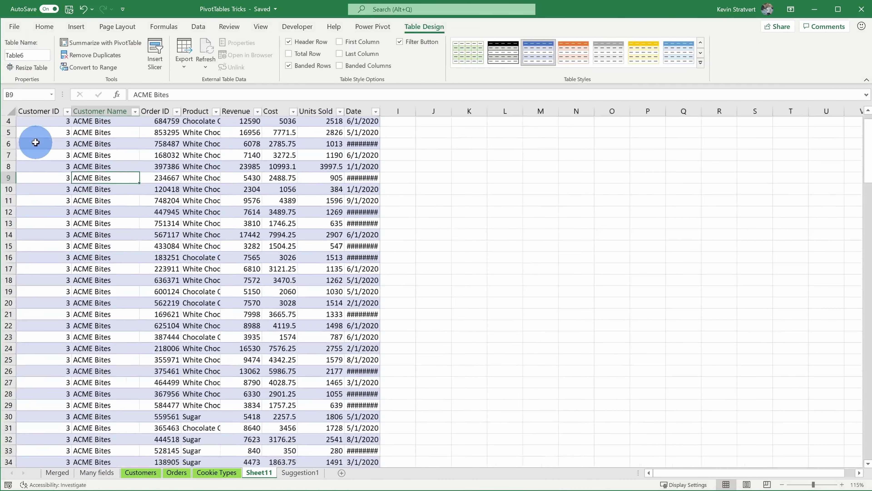
pyautogui.scroll(2, 77, 214)
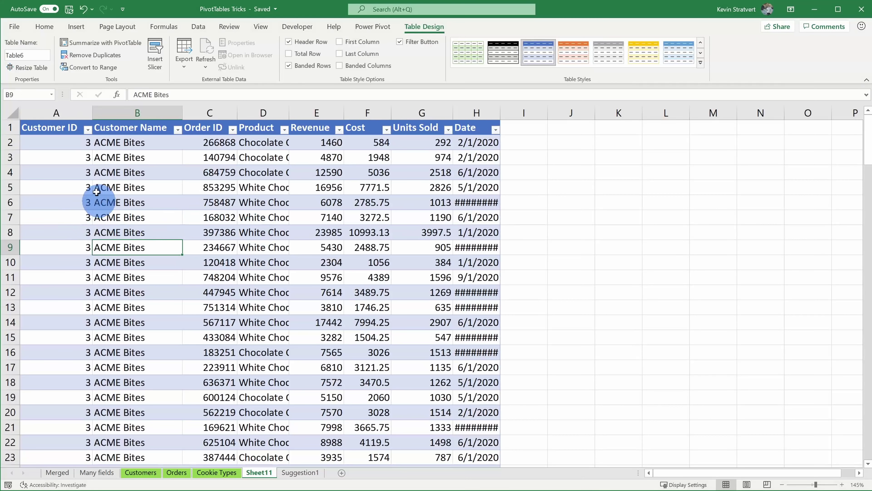
pyautogui.moveTo(115, 142); pyautogui.dragTo(132, 325)
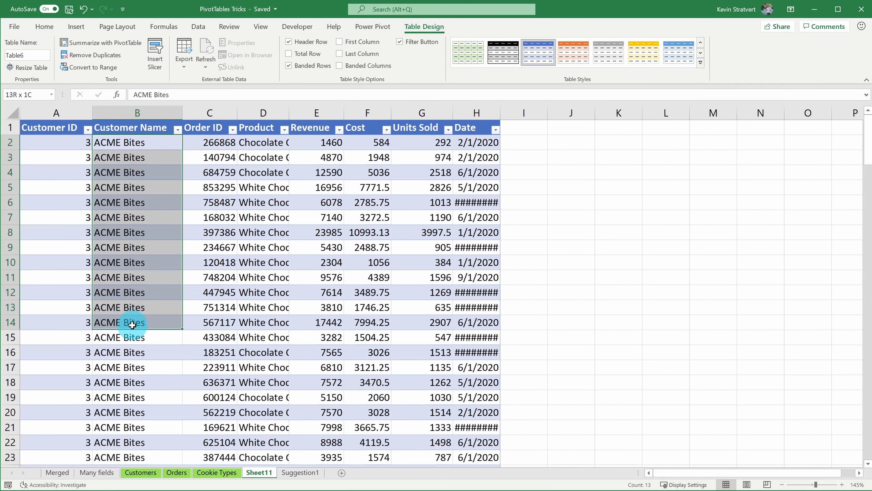
pyautogui.moveTo(258, 142); pyautogui.dragTo(263, 307)
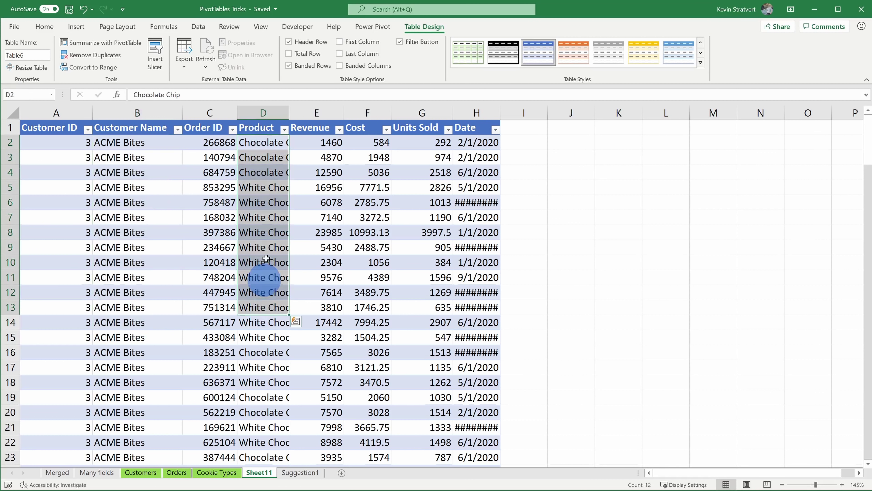
pyautogui.moveTo(325, 142); pyautogui.dragTo(330, 233)
pyautogui.moveTo(369, 140); pyautogui.dragTo(389, 254)
pyautogui.click(446, 271)
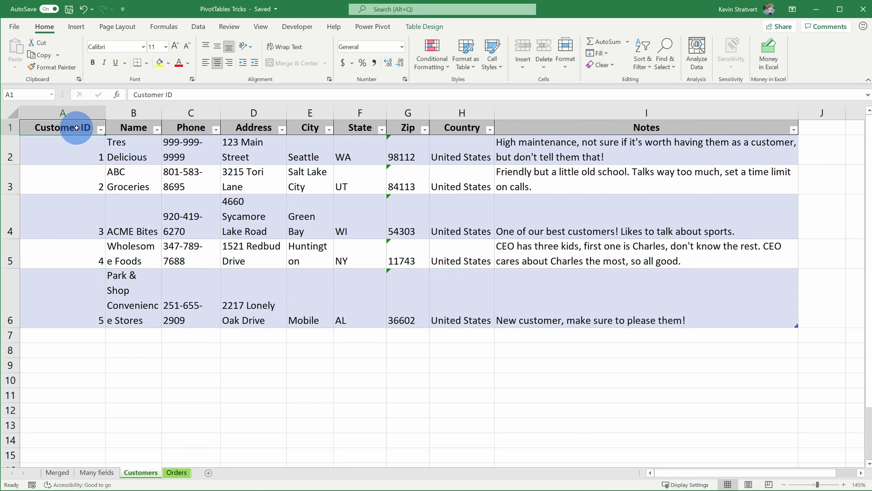
# Step: Compare the Customer ID columns in the Customers and Orders tables, then open Data > Relationships
pyautogui.moveTo(72, 127); pyautogui.dragTo(73, 287)
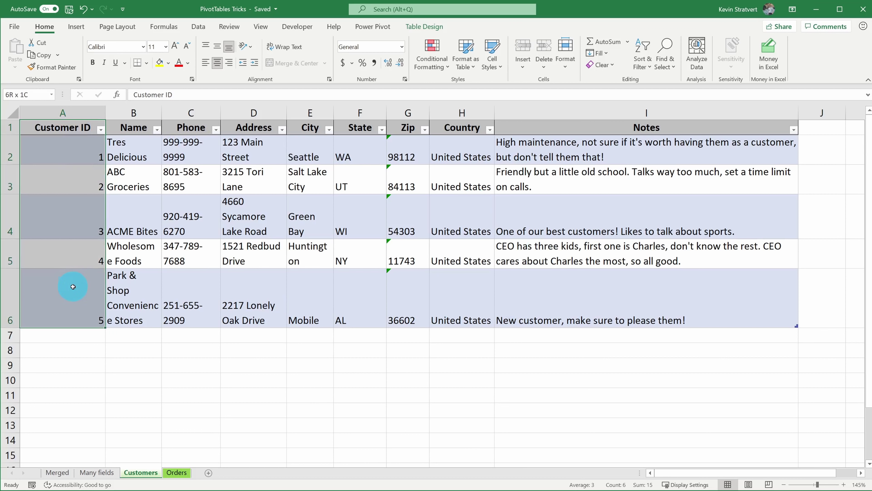
pyautogui.click(178, 473)
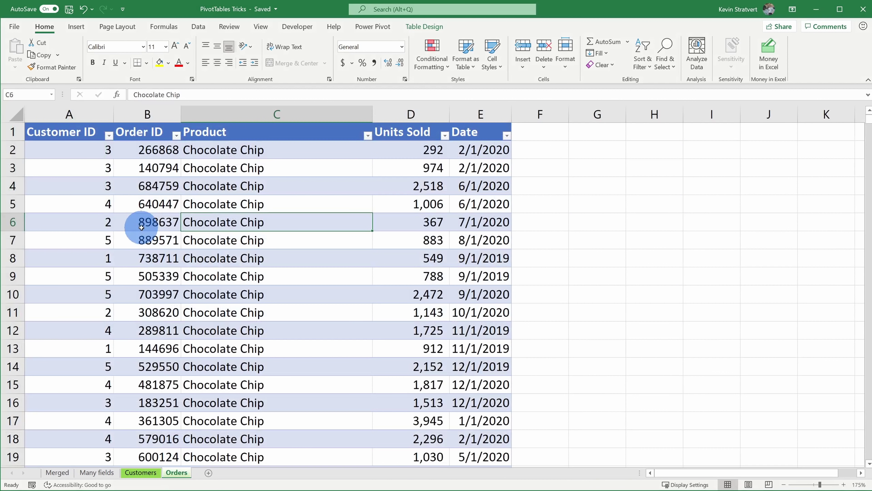
pyautogui.moveTo(66, 132)
pyautogui.mouseDown()
pyautogui.moveTo(77, 234)
pyautogui.moveTo(72, 346)
pyautogui.moveTo(68, 132)
pyautogui.mouseUp()
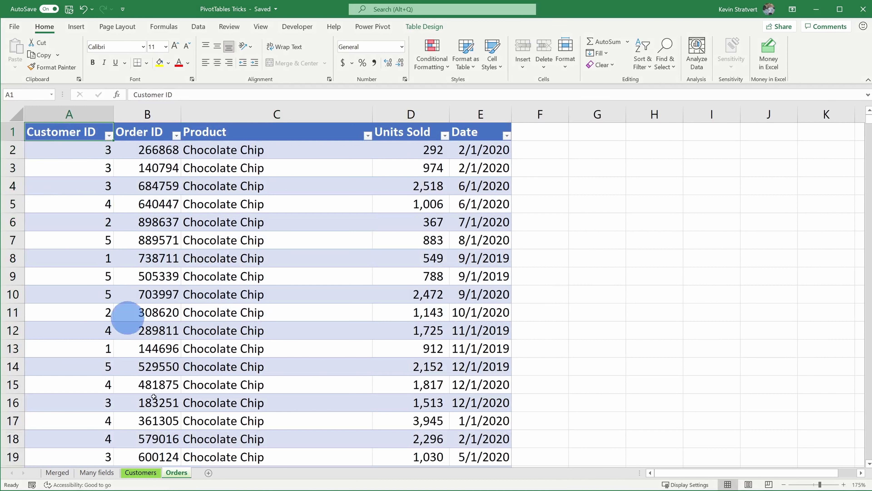
pyautogui.click(154, 475)
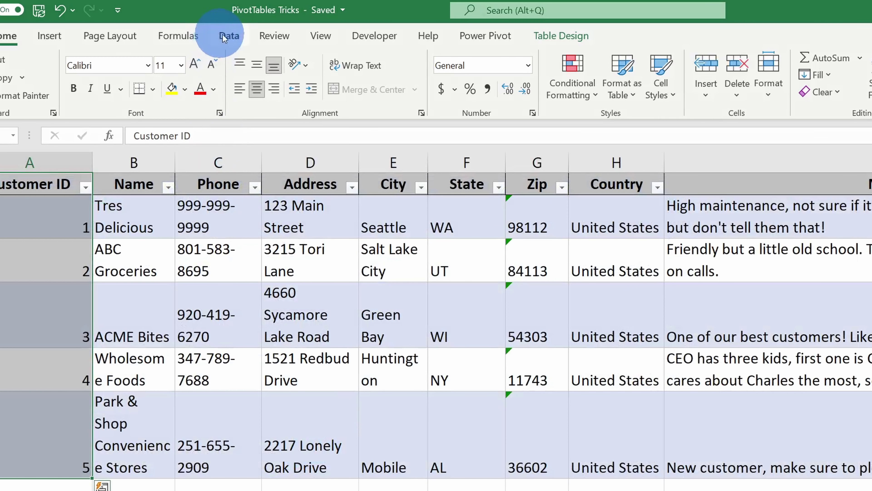
pyautogui.click(226, 36)
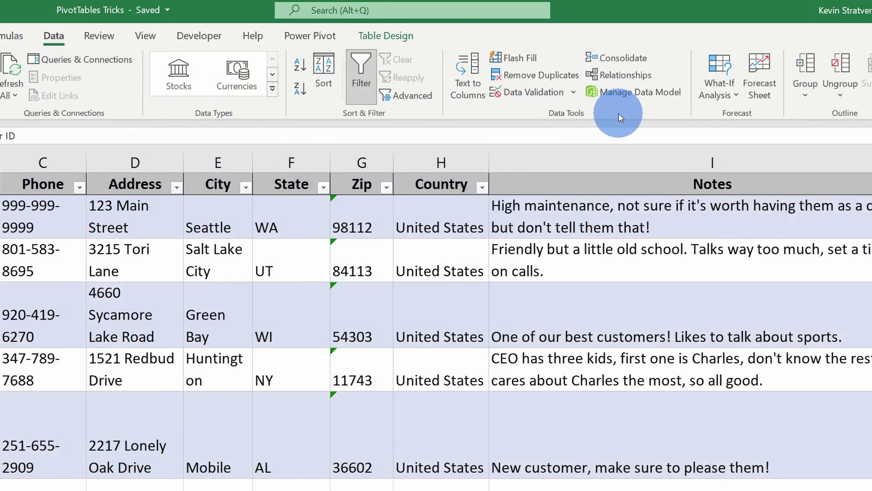
pyautogui.click(623, 75)
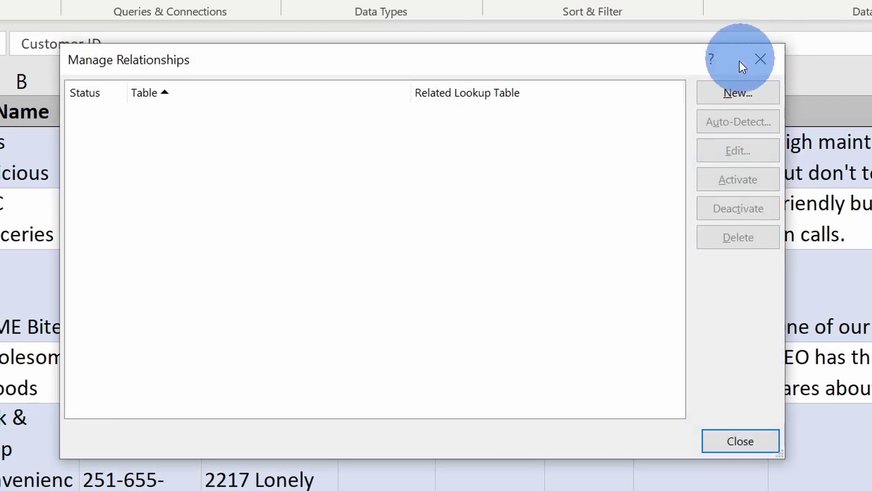
# Step: Create a relationship: Customer table's Customer ID to the Order table's Customer ID
pyautogui.click(742, 95)
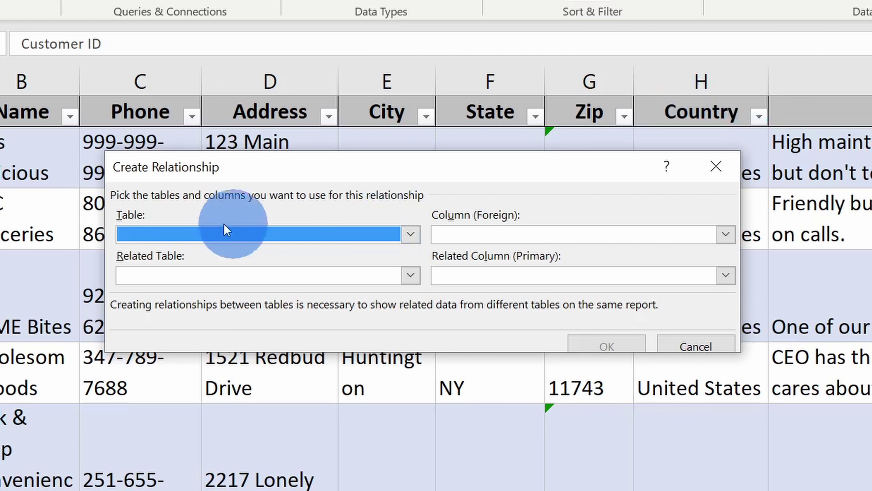
pyautogui.click(322, 234)
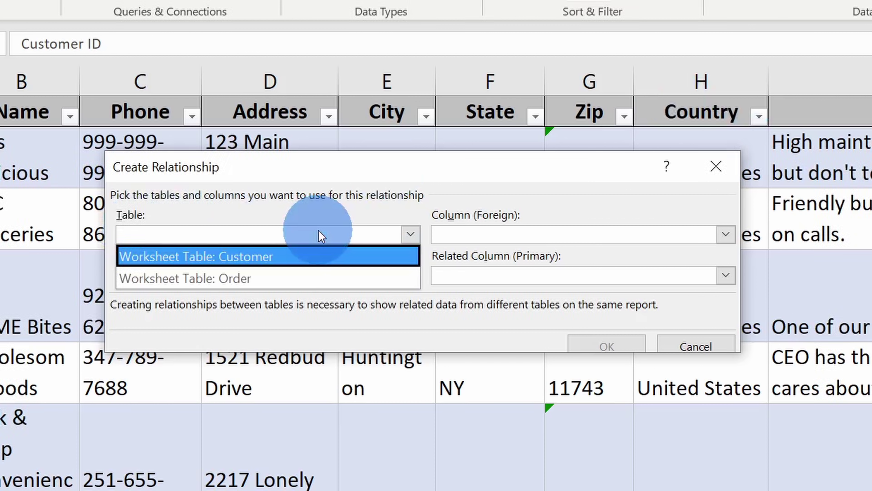
pyautogui.click(278, 256)
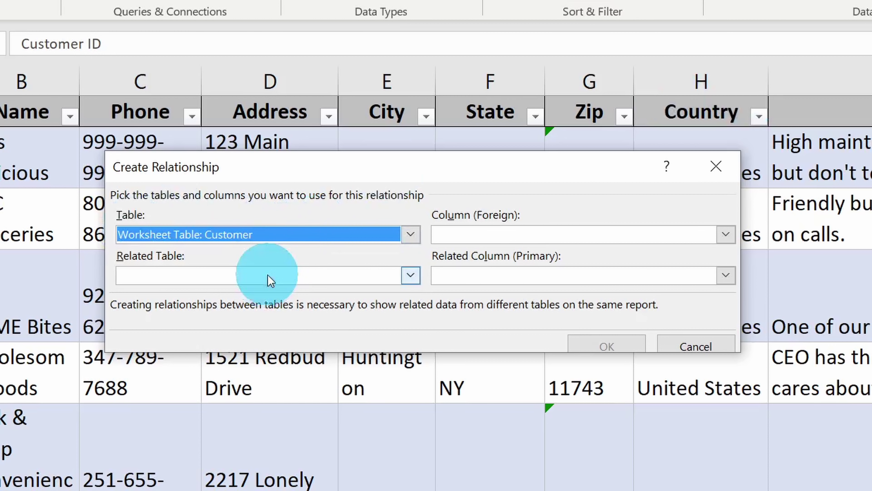
pyautogui.click(268, 277)
pyautogui.click(272, 326)
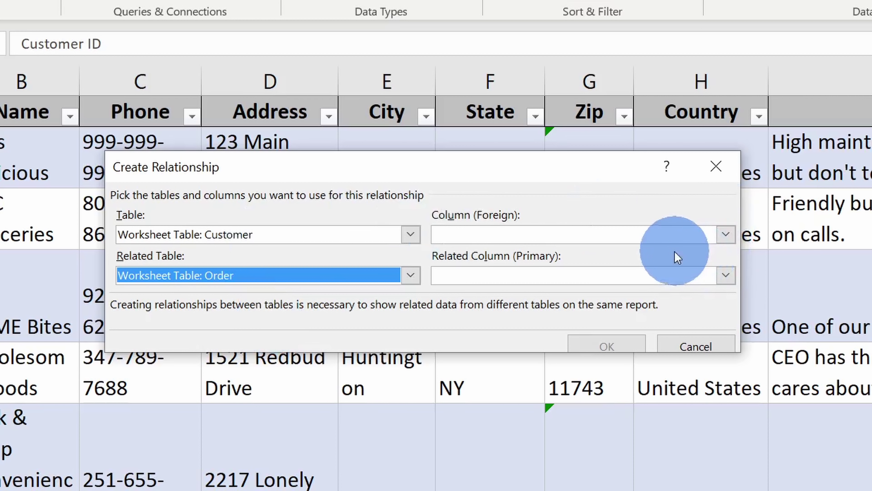
pyautogui.click(673, 239)
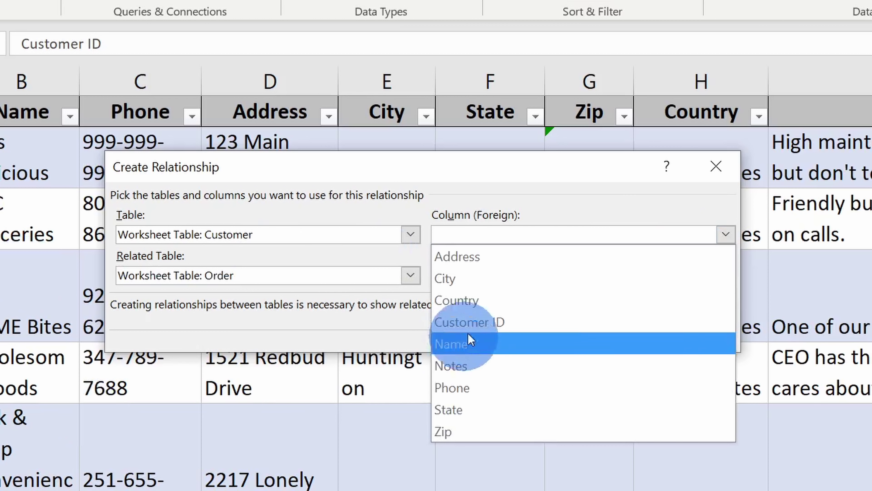
pyautogui.click(576, 323)
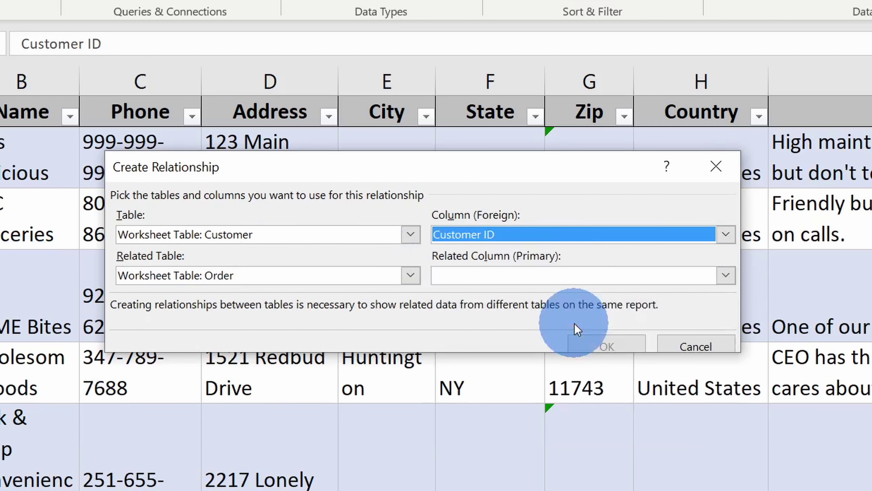
pyautogui.click(537, 278)
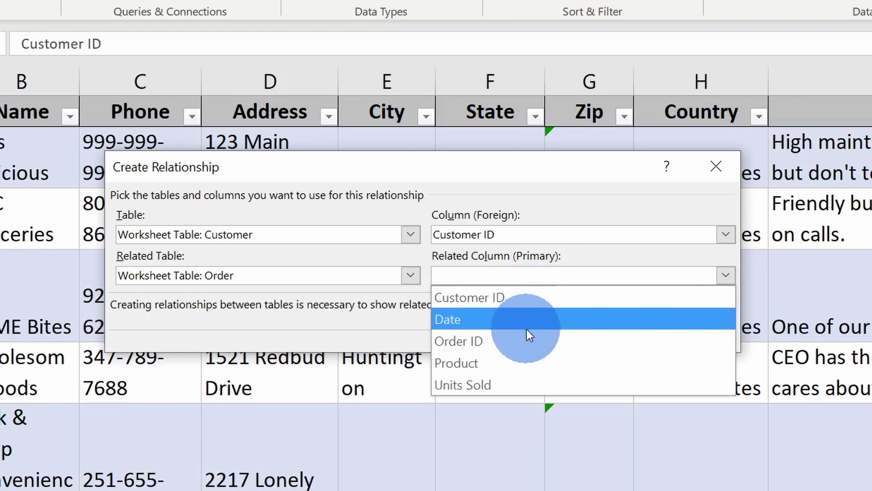
pyautogui.click(536, 298)
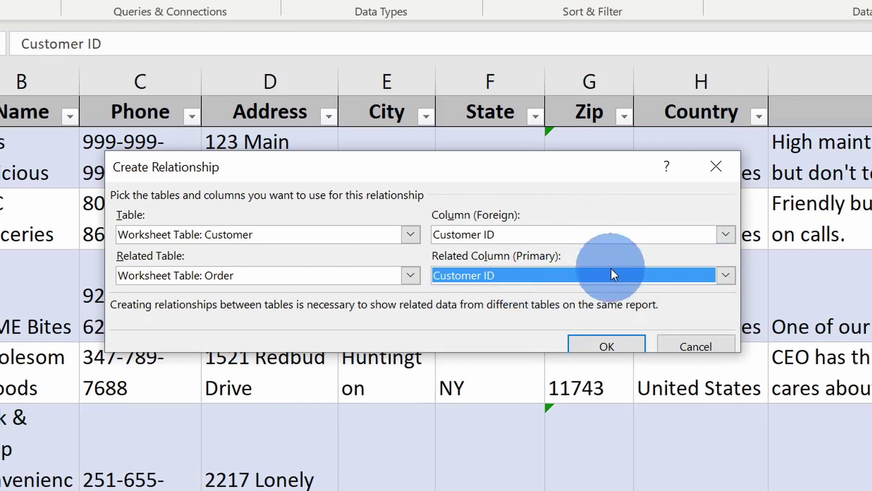
pyautogui.click(627, 346)
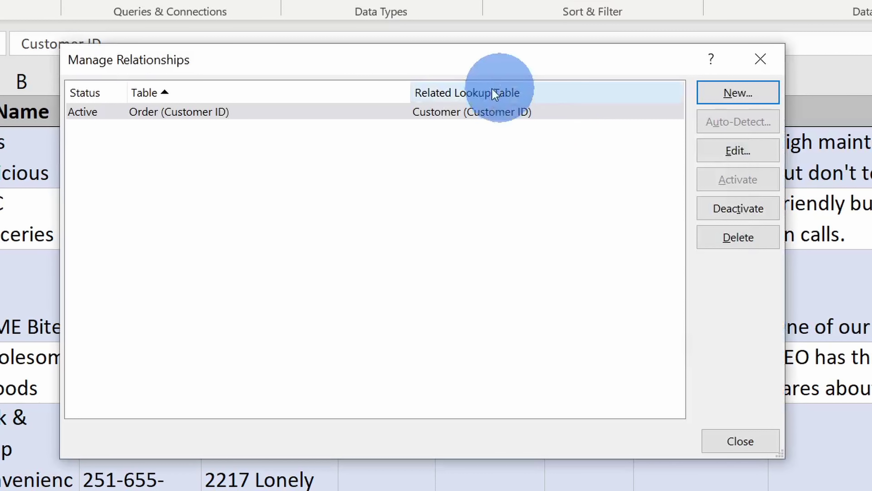
pyautogui.click(743, 440)
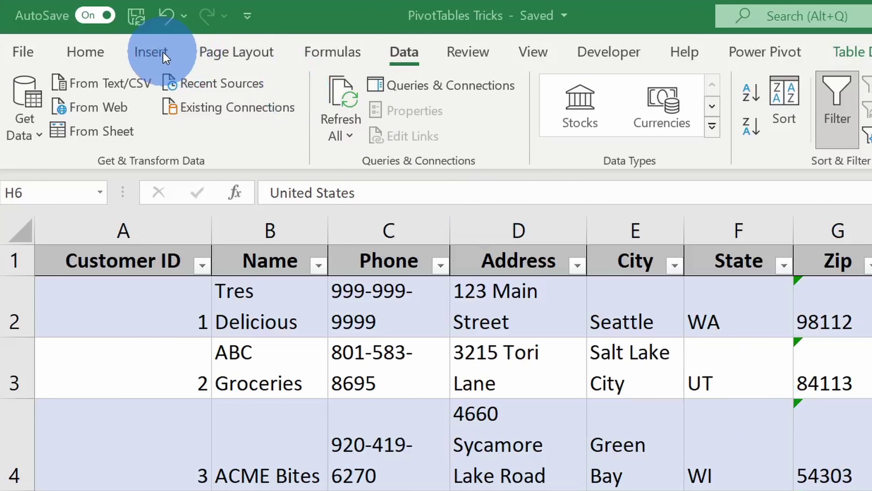
# Step: Insert a PivotTable from the Data Model on a new worksheet
pyautogui.click(147, 54)
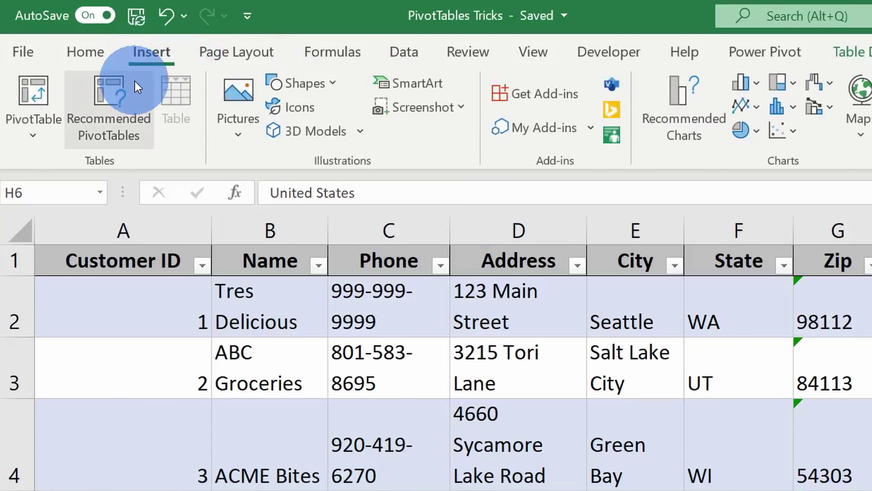
pyautogui.click(34, 88)
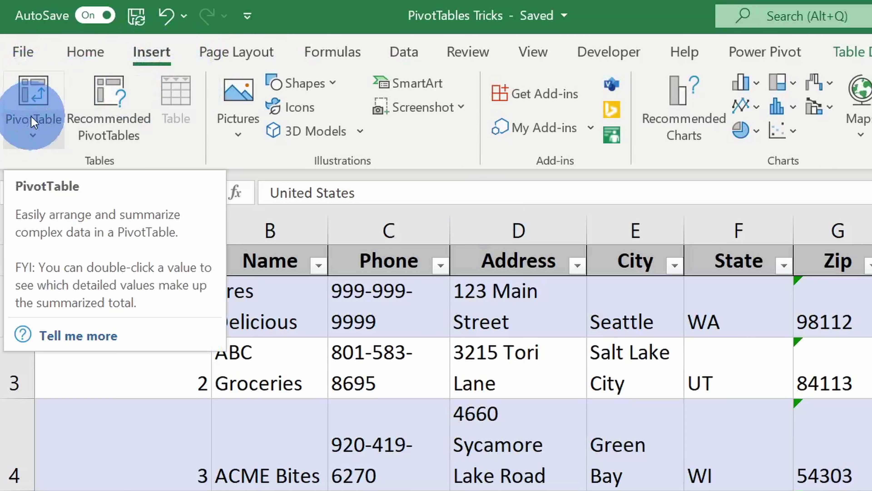
pyautogui.click(41, 130)
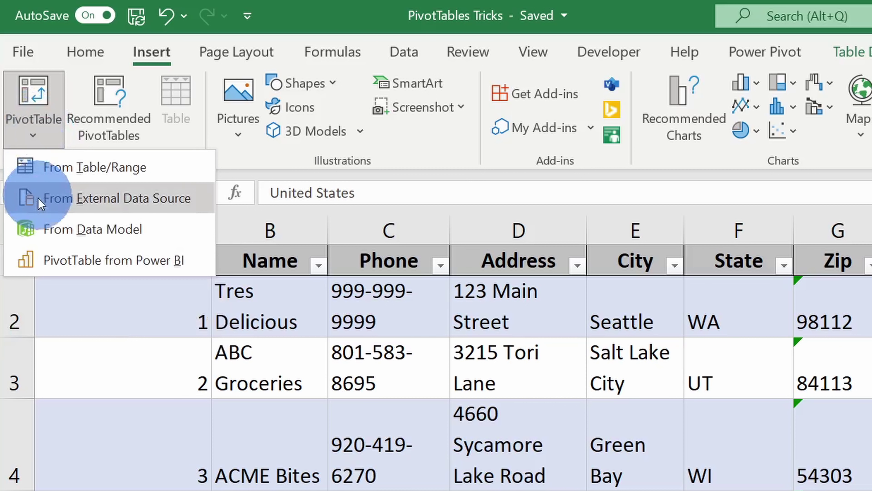
pyautogui.click(111, 229)
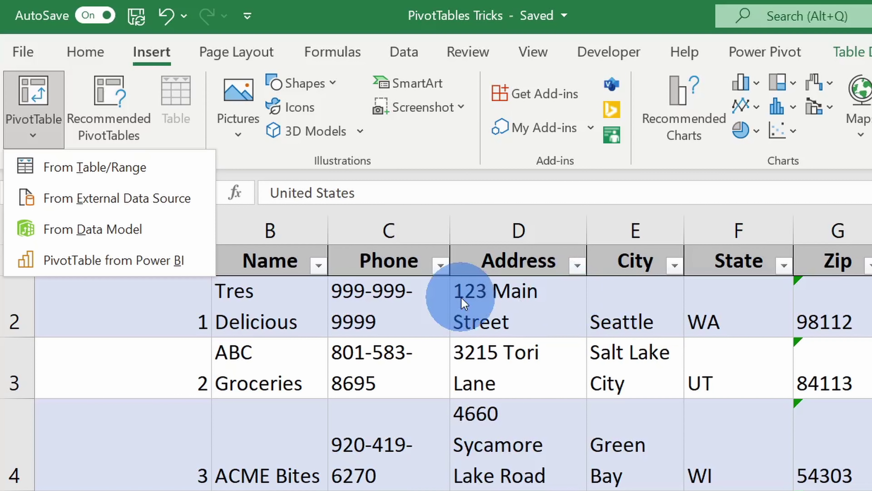
pyautogui.click(146, 229)
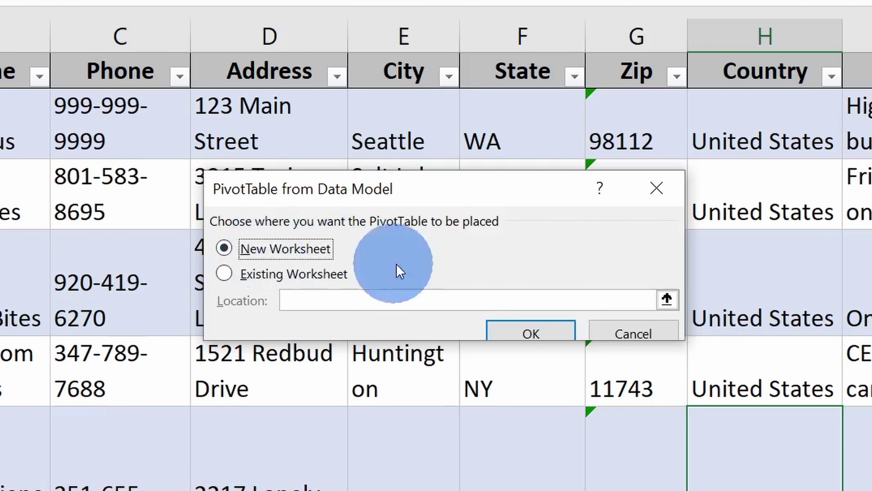
pyautogui.click(512, 332)
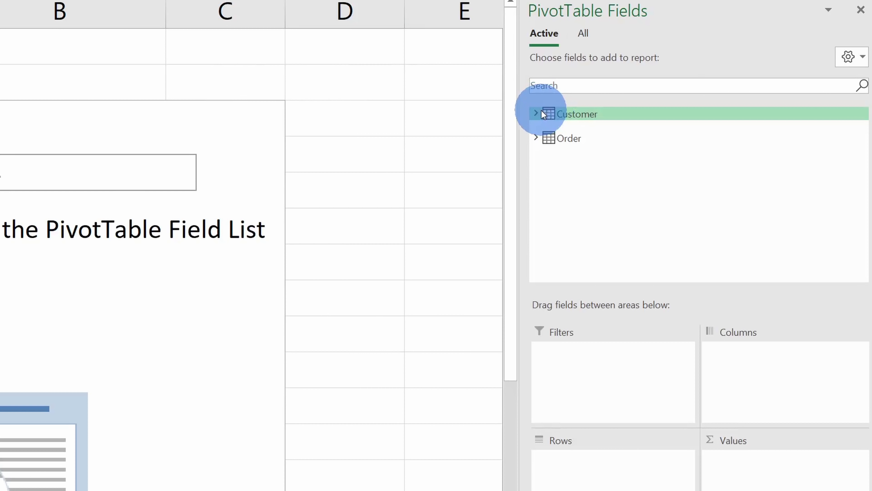
# Step: Put customer Name in Rows and Units Sold in Values, then select results A3:B8
pyautogui.moveTo(541, 137)
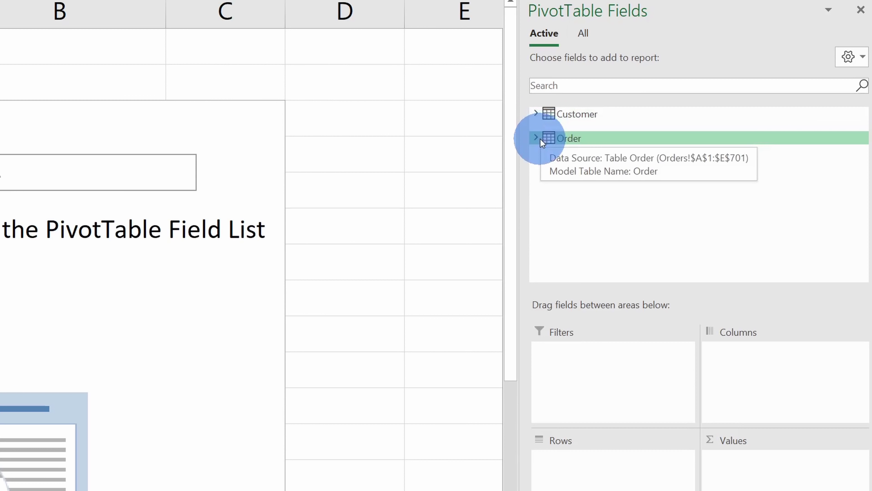
pyautogui.click(537, 114)
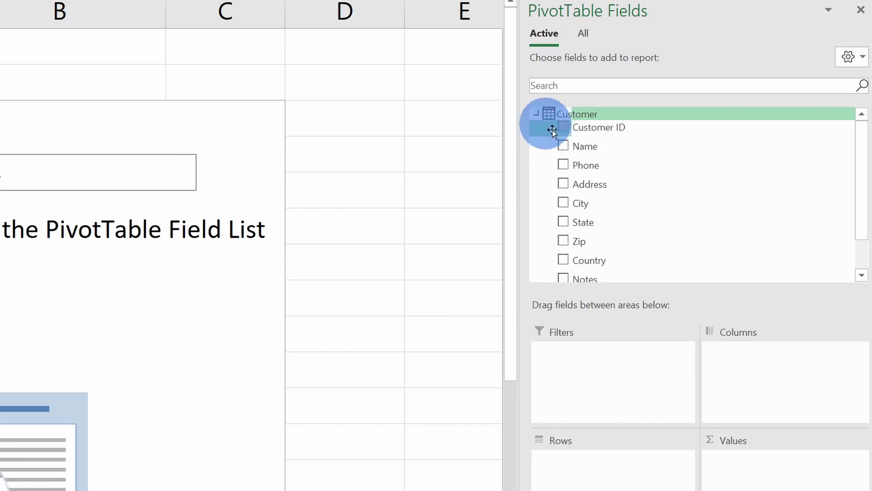
pyautogui.moveTo(584, 145); pyautogui.dragTo(604, 477)
pyautogui.scroll(2, 536, 126)
pyautogui.click(536, 115)
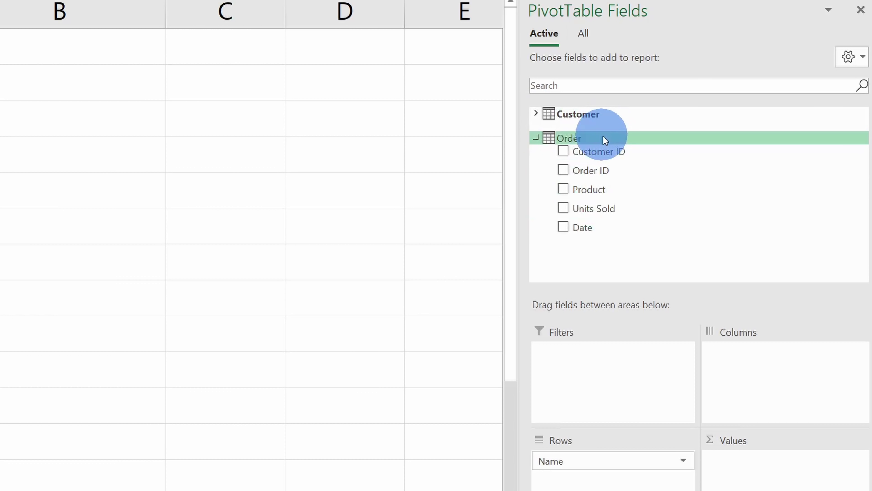
pyautogui.moveTo(610, 210); pyautogui.dragTo(760, 464)
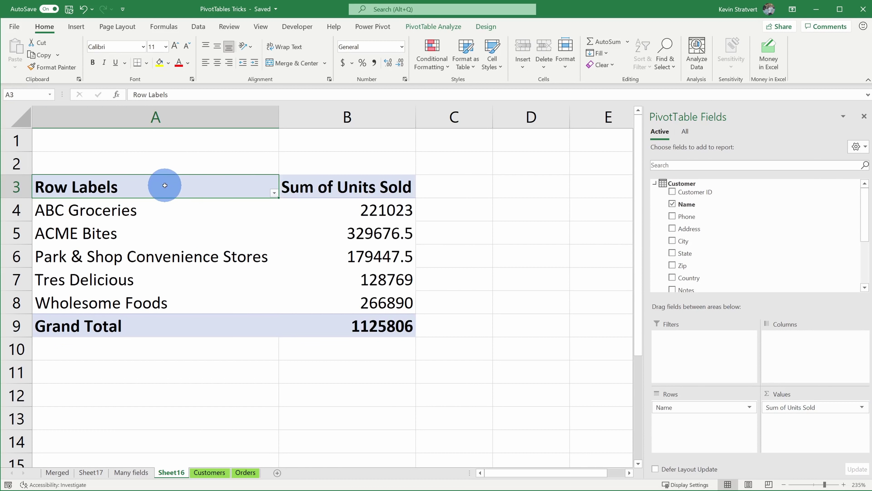
pyautogui.moveTo(165, 185); pyautogui.dragTo(352, 327)
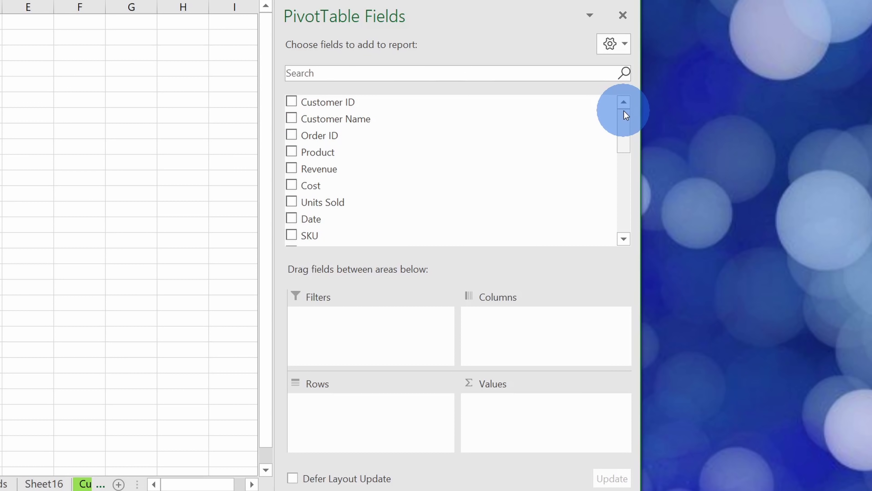
# Step: Show the PivotTable Fields and Areas sections side by side
pyautogui.moveTo(624, 115); pyautogui.dragTo(628, 92)
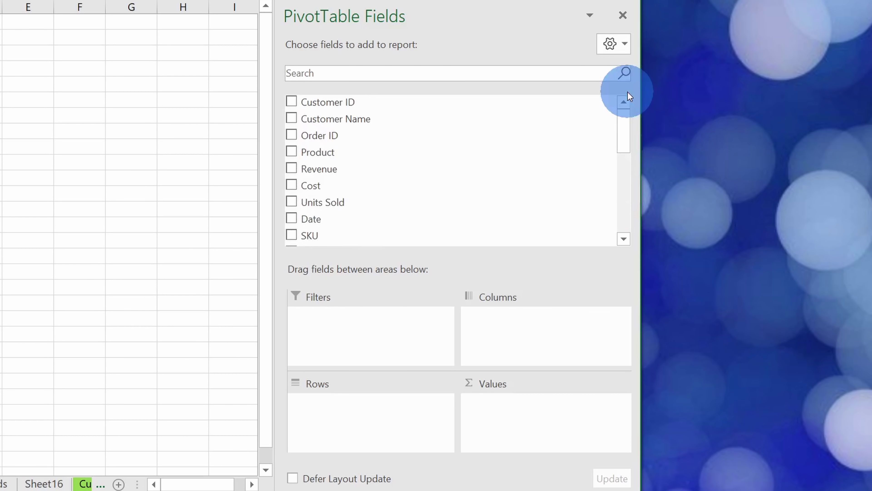
pyautogui.click(621, 43)
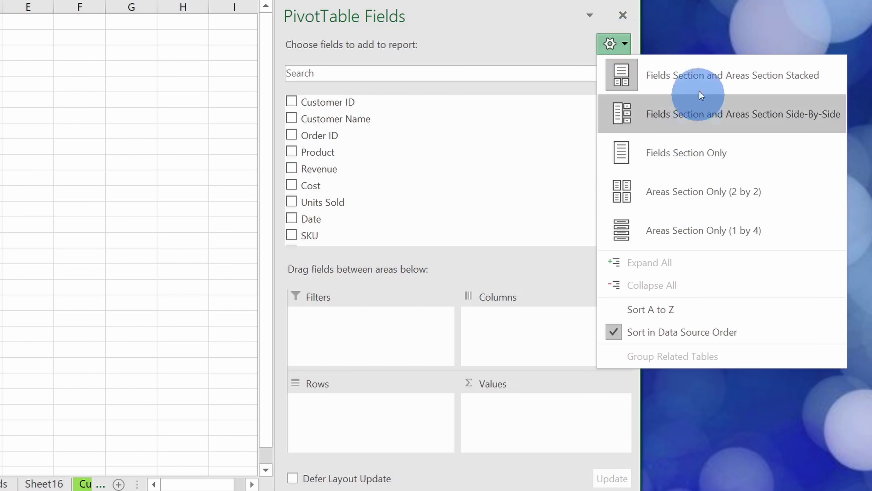
pyautogui.click(691, 121)
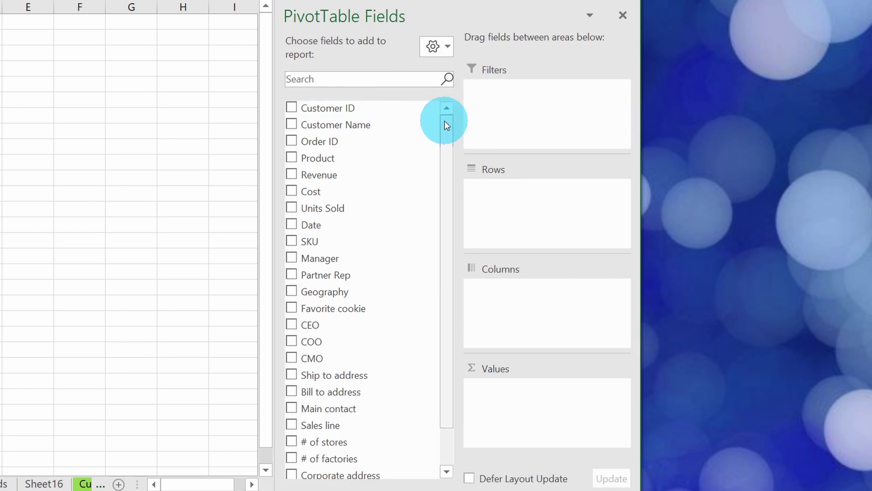
# Step: Sort the PivotTable field list A to Z
pyautogui.moveTo(446, 123)
pyautogui.mouseDown()
pyautogui.moveTo(450, 218)
pyautogui.moveTo(450, 110)
pyautogui.mouseUp()
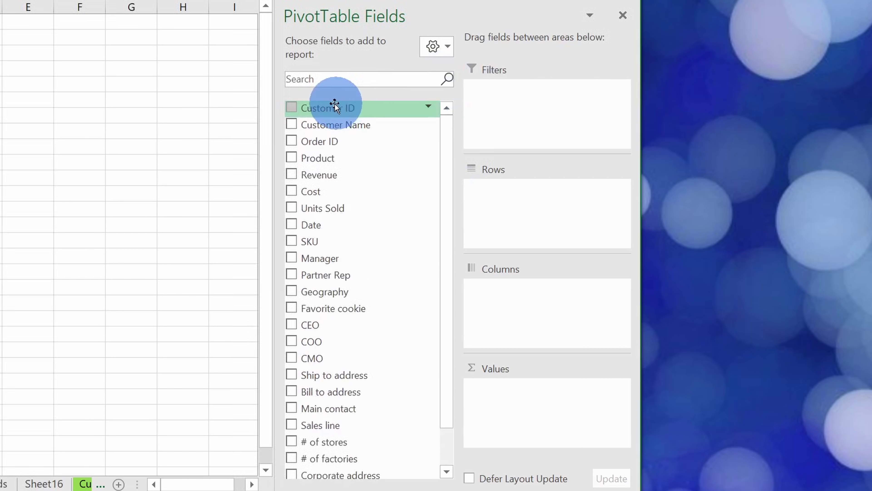
pyautogui.moveTo(331, 107); pyautogui.dragTo(122, 286)
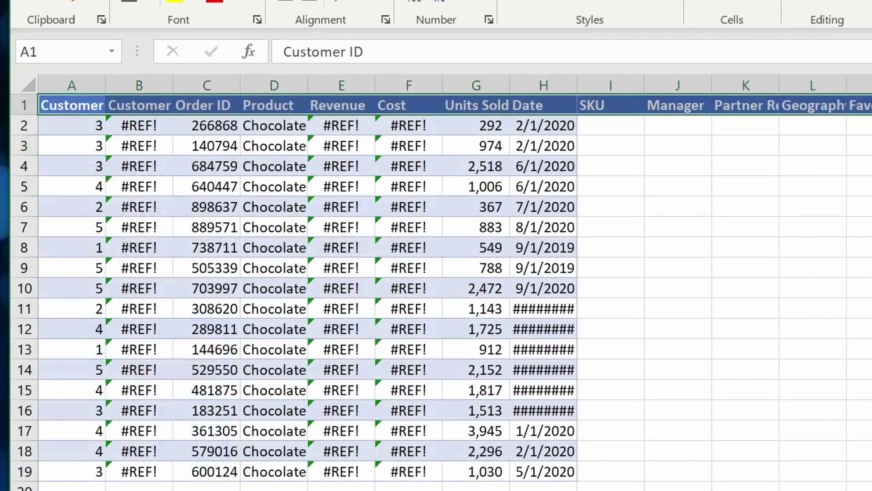
pyautogui.click(71, 105)
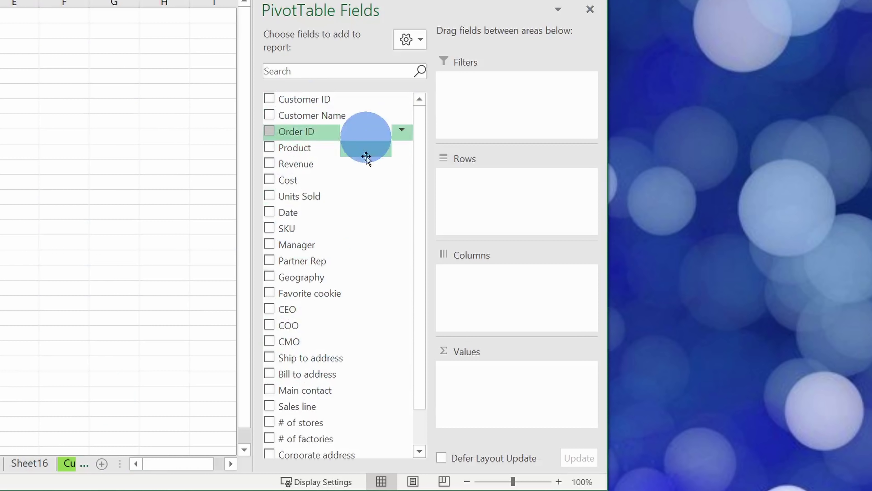
pyautogui.click(412, 39)
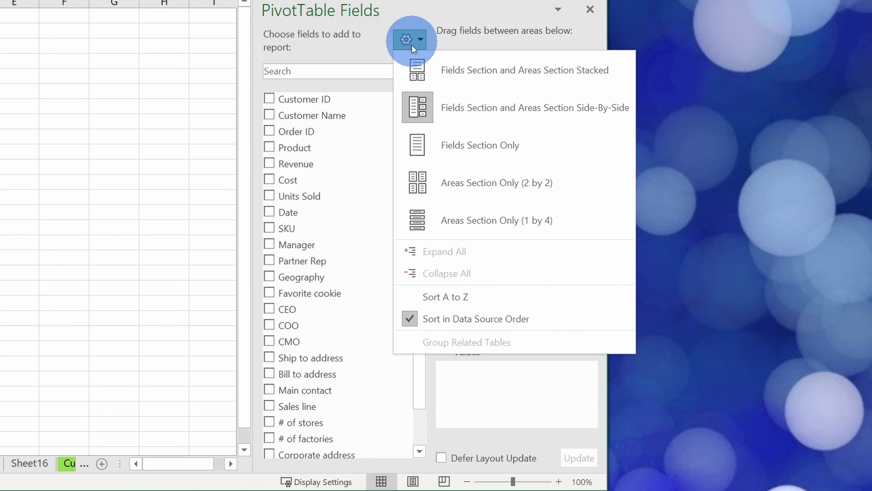
pyautogui.click(467, 296)
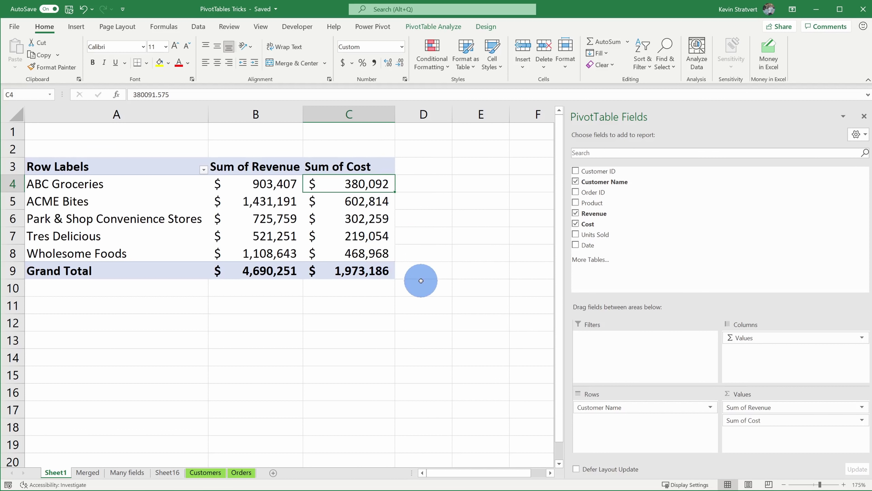
# Step: Open the Calculated Field dialog from PivotTable Analyze > Fields, Items & Sets
pyautogui.click(418, 183)
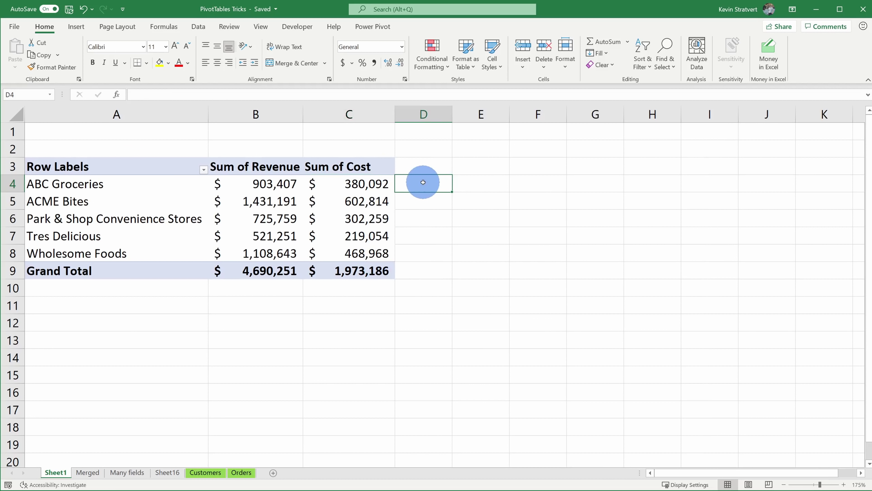
pyautogui.click(367, 183)
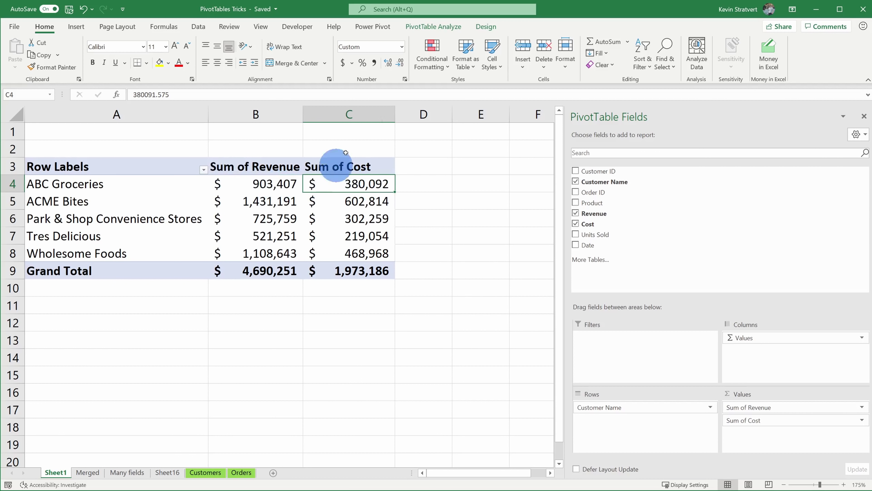
pyautogui.click(433, 27)
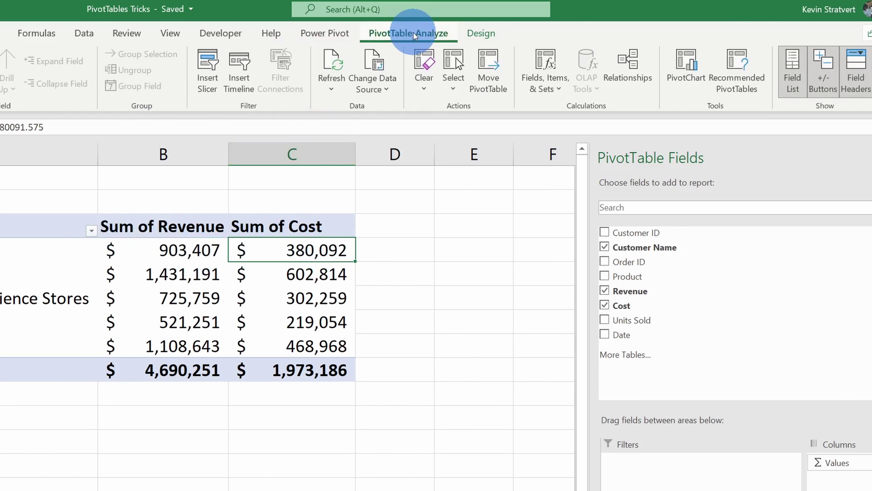
pyautogui.click(550, 87)
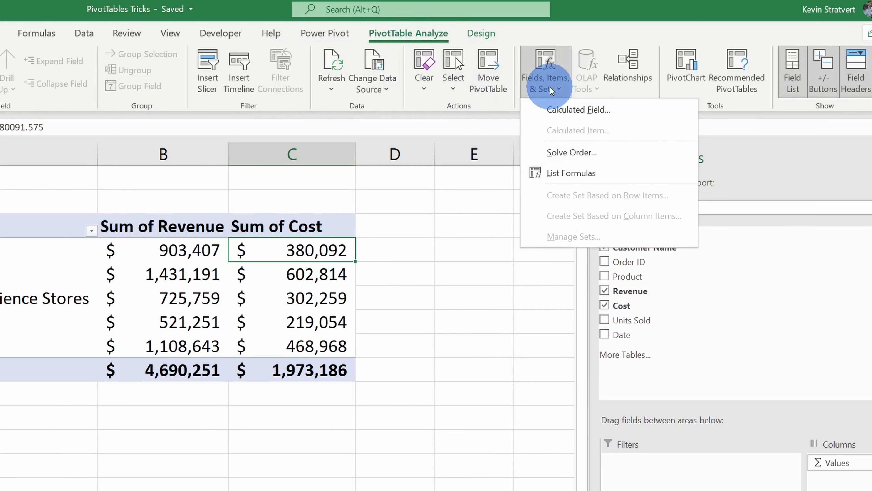
pyautogui.click(572, 111)
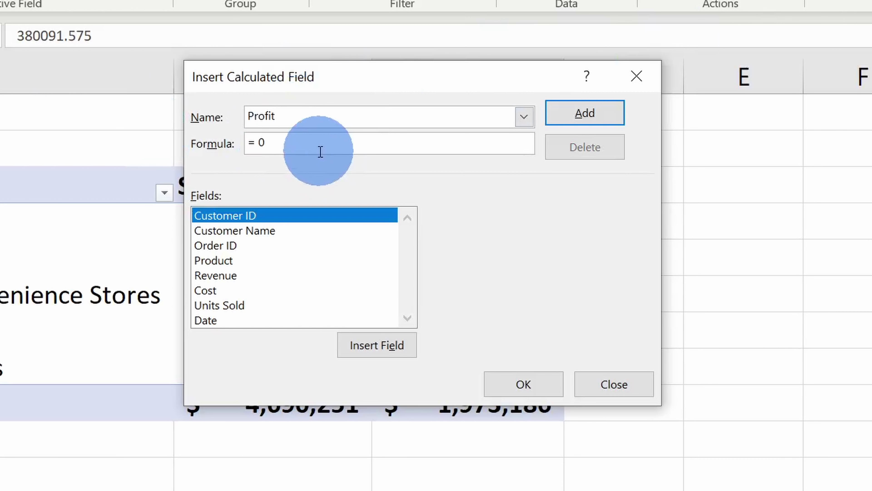
# Step: Define the Profit field as =Revenue-Cost and add it to the pivot
pyautogui.click(309, 143)
pyautogui.press('BackSpace')
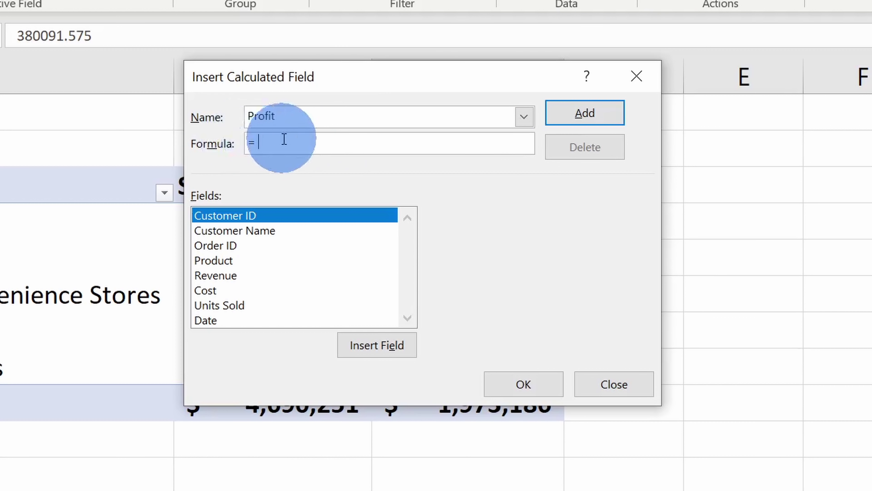
pyautogui.doubleClick(242, 276)
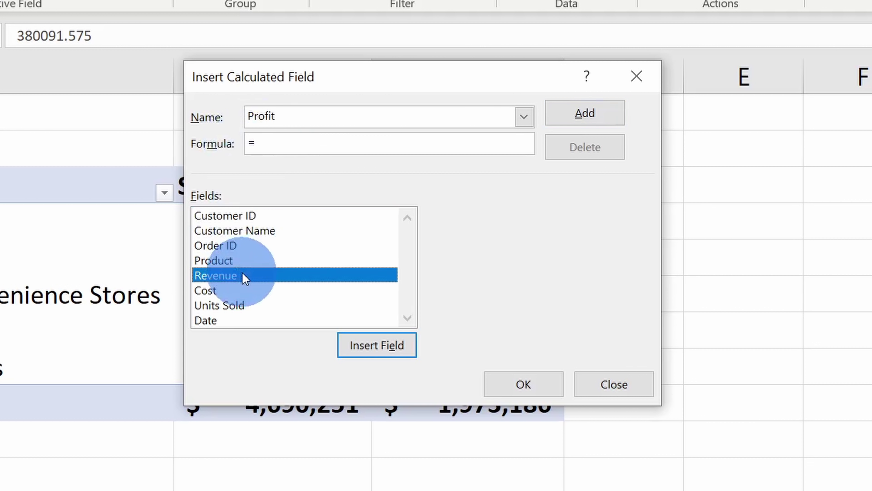
pyautogui.write('-')
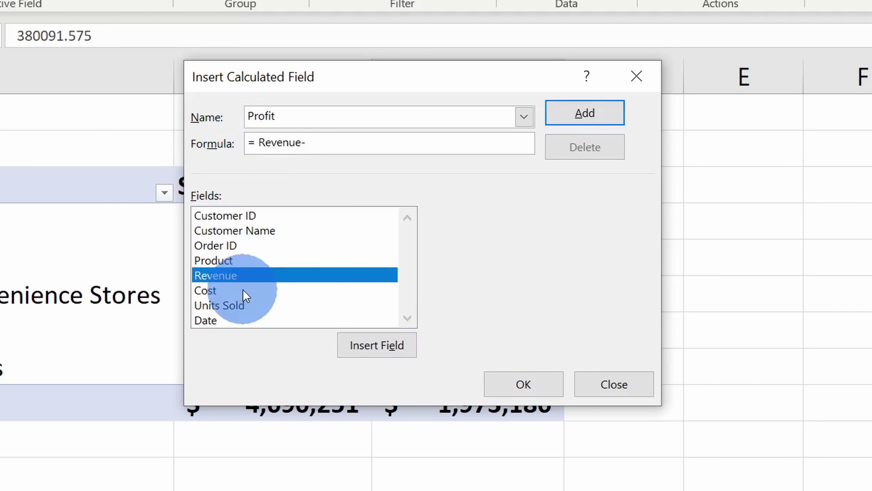
pyautogui.doubleClick(244, 291)
pyautogui.click(594, 117)
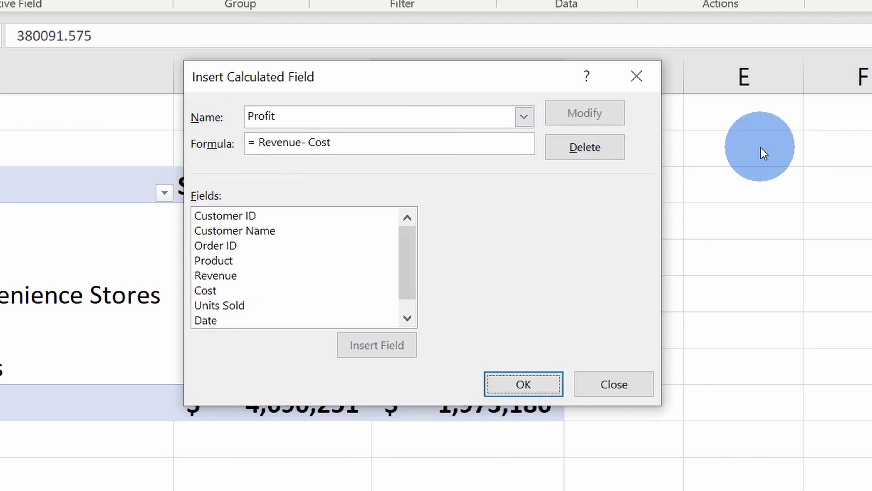
pyautogui.click(540, 384)
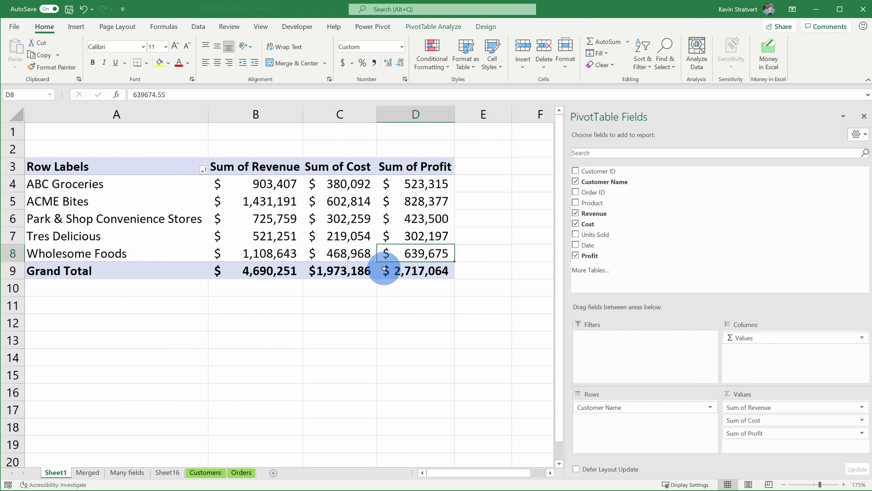
# Step: Sort the customers by Sum of Profit, largest to smallest
pyautogui.click(431, 202)
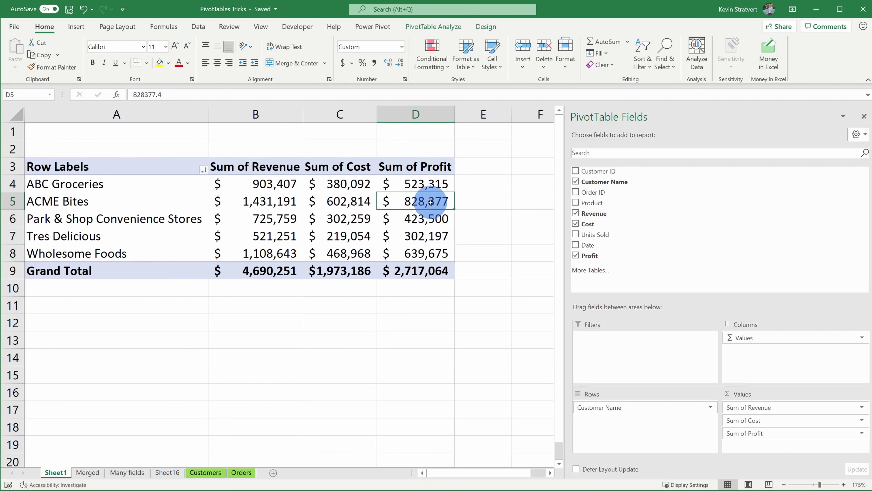
pyautogui.rightClick(431, 202)
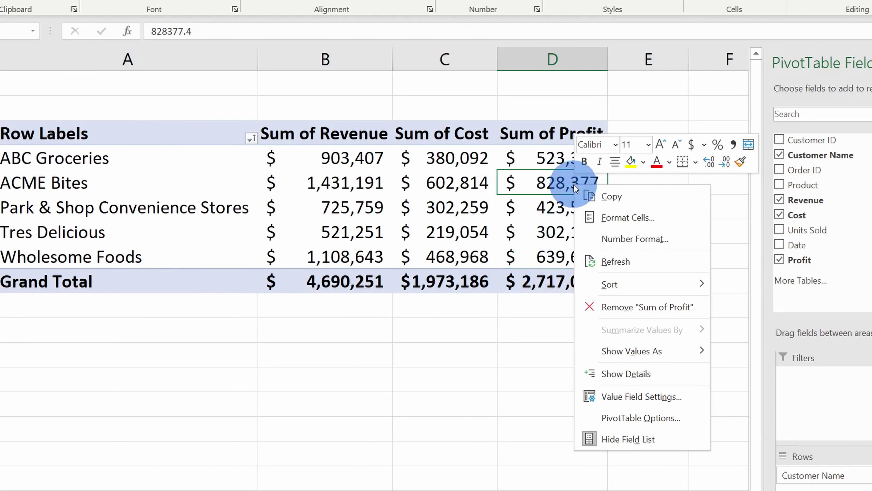
pyautogui.click(644, 290)
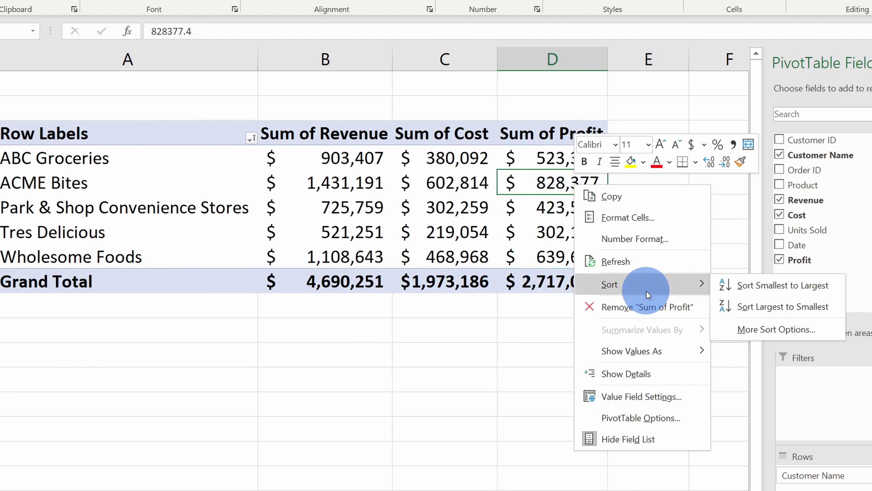
pyautogui.click(806, 307)
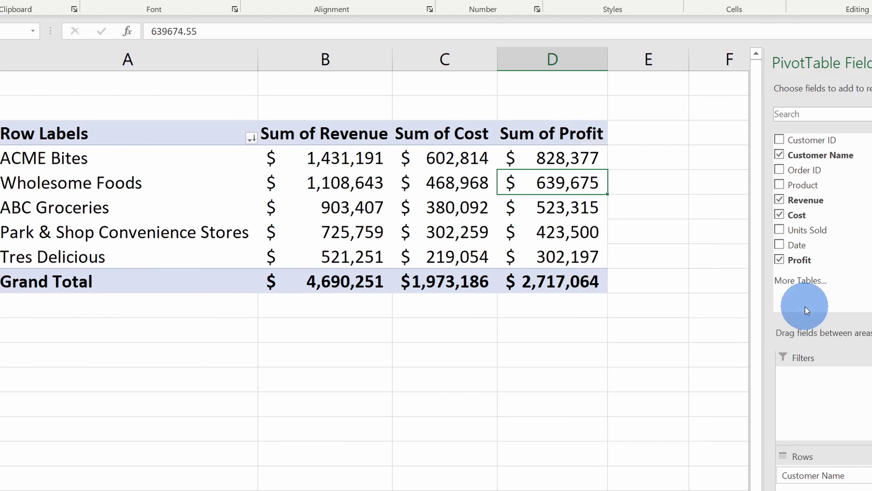
# Step: Select the ACME Bites row, then the Tres Delicious row, in the sorted pivot
pyautogui.click(561, 165)
pyautogui.moveTo(406, 161); pyautogui.dragTo(79, 159)
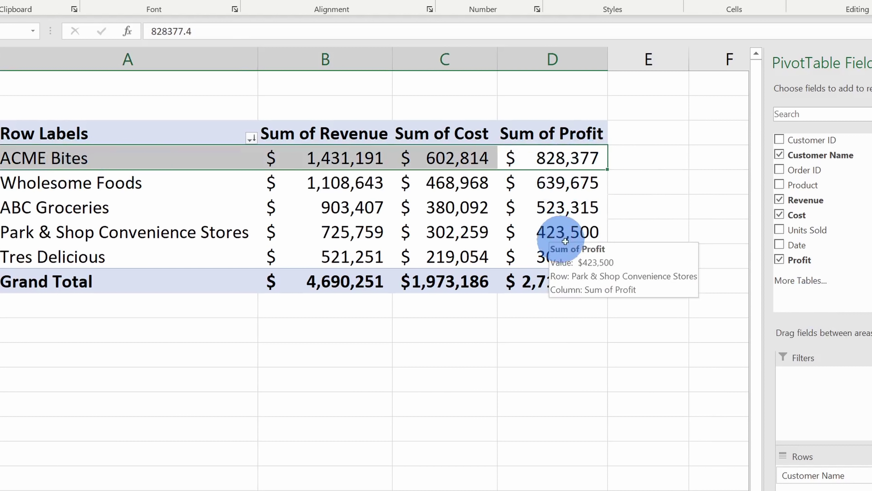
pyautogui.moveTo(567, 256); pyautogui.dragTo(103, 257)
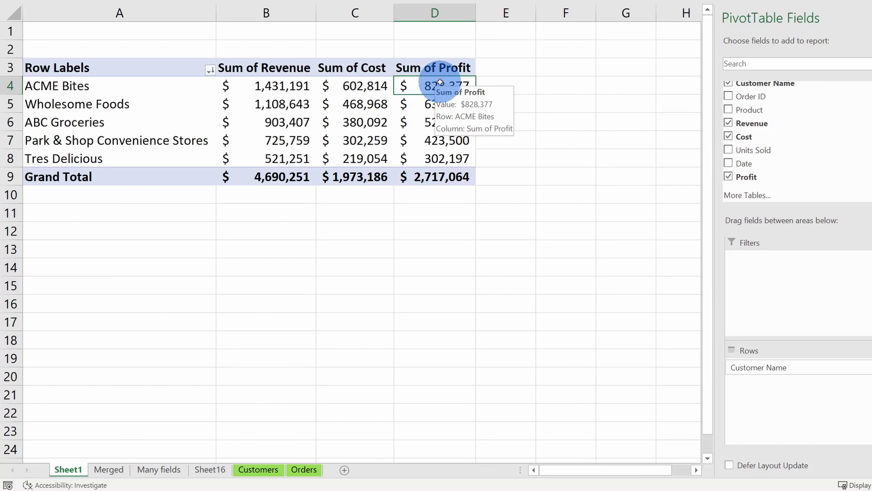
# Step: Show Sum of Profit as % of Column Total, from ACME Bites 30.49% down to 11.12%
pyautogui.moveTo(440, 82); pyautogui.dragTo(441, 159)
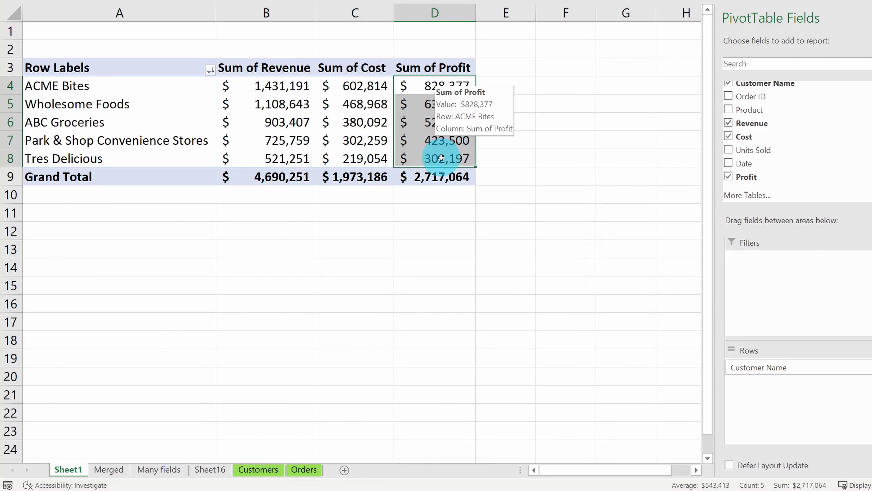
pyautogui.click(442, 153)
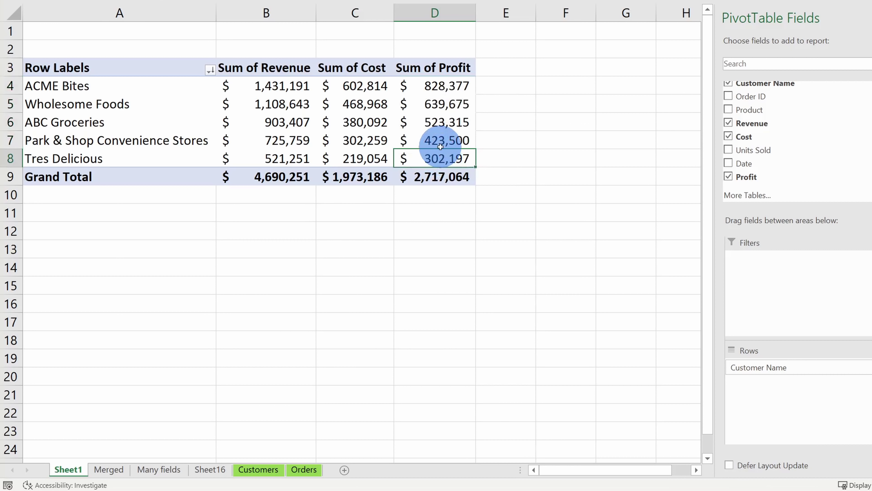
pyautogui.moveTo(441, 147)
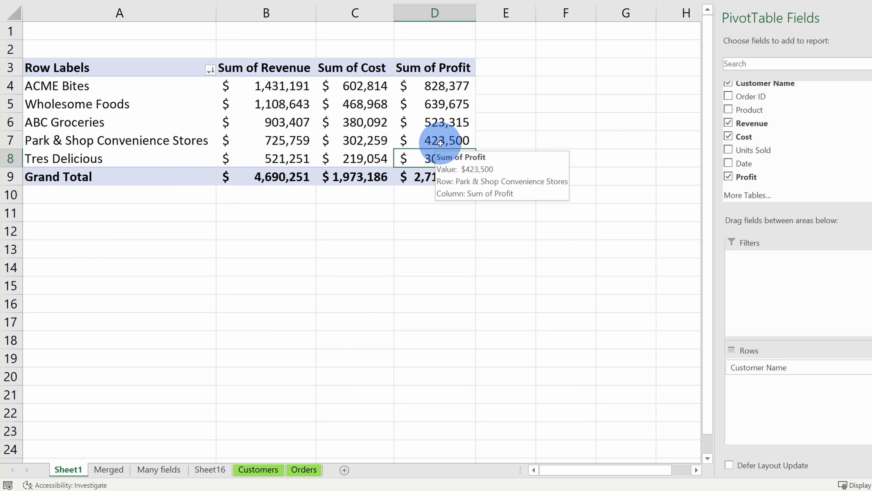
pyautogui.moveTo(463, 85)
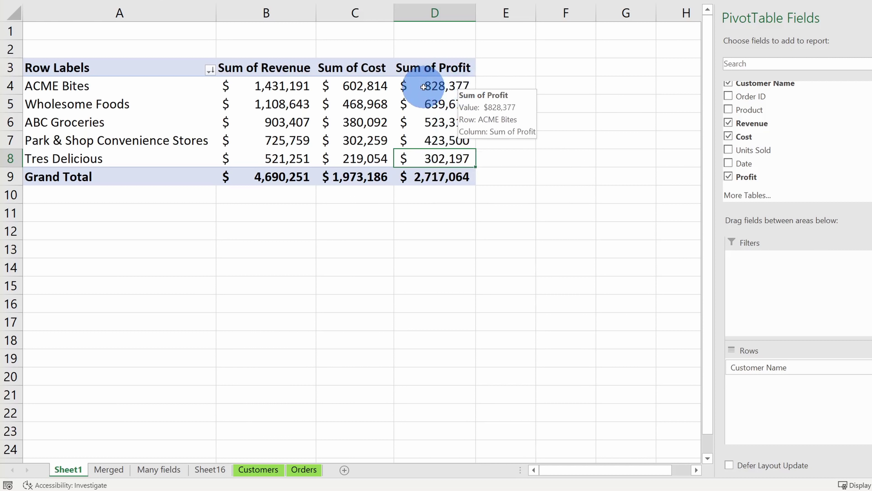
pyautogui.click(444, 88)
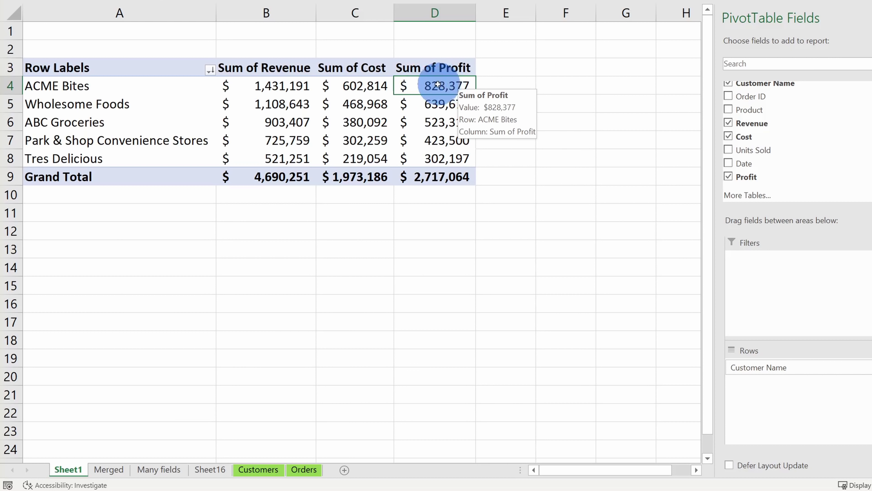
pyautogui.rightClick(438, 85)
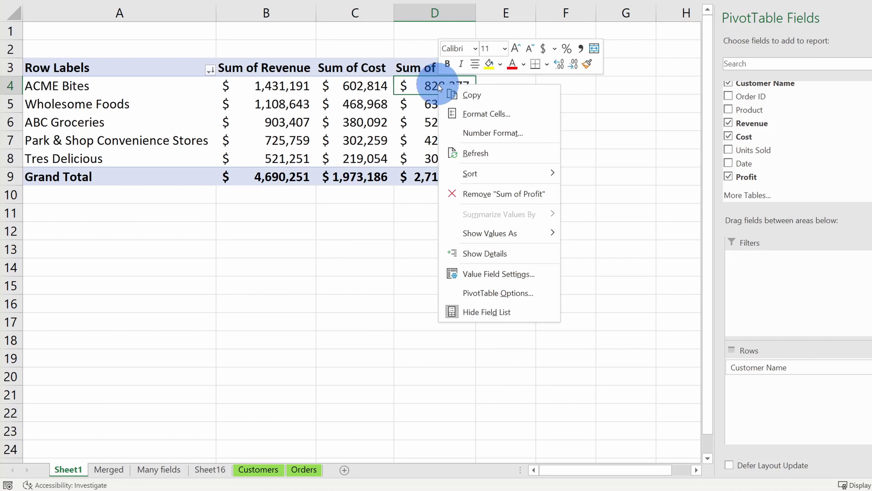
pyautogui.moveTo(495, 233)
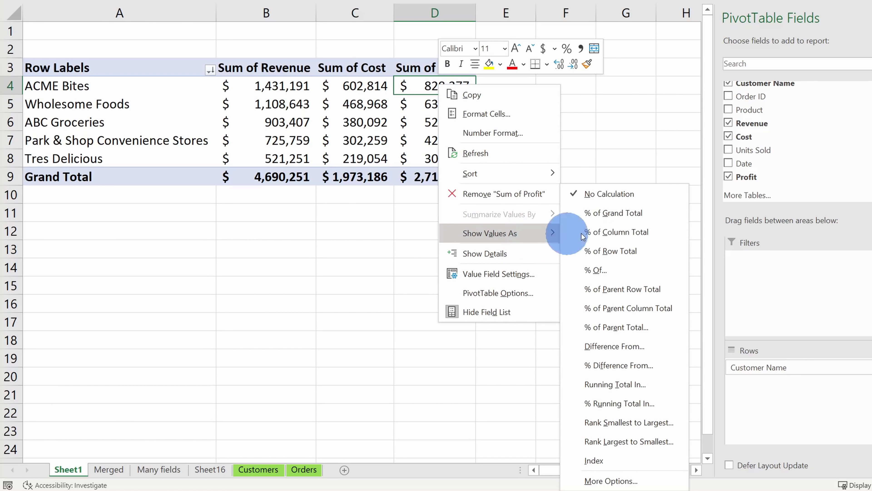
pyautogui.click(644, 232)
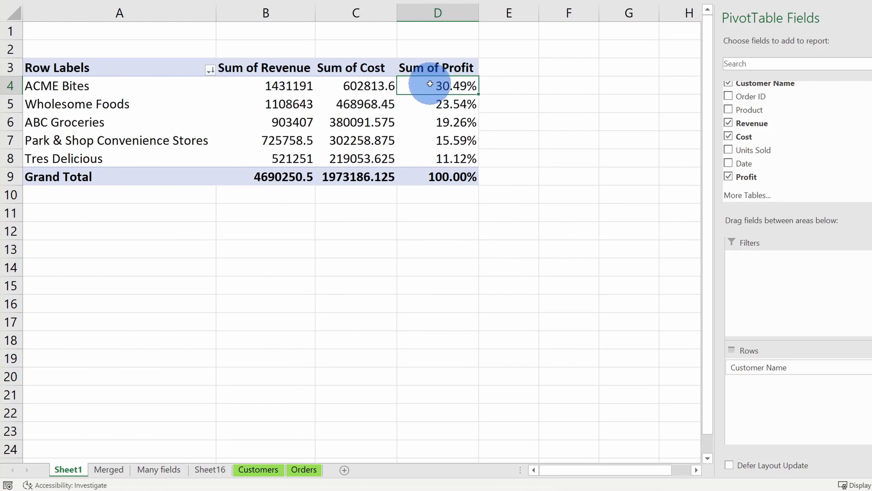
pyautogui.moveTo(467, 86)
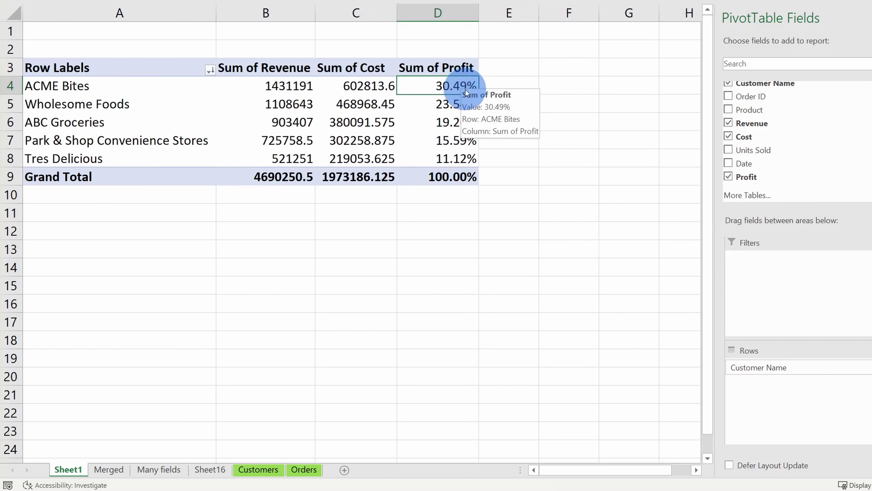
# Step: Rank the profit values largest to smallest, with Customer Name as the base field
pyautogui.rightClick(425, 88)
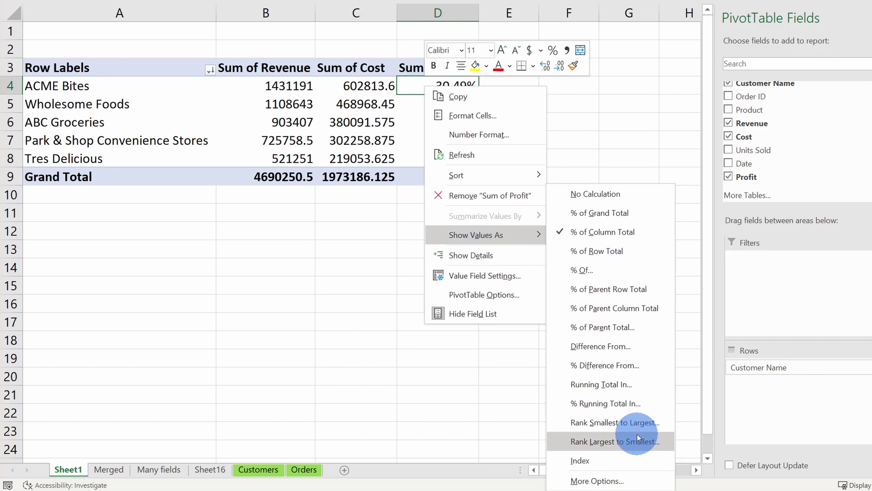
pyautogui.click(638, 443)
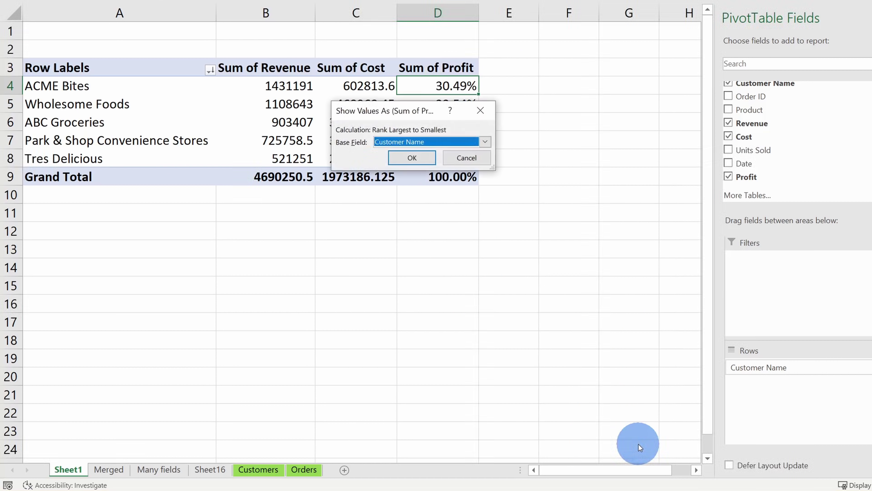
pyautogui.click(455, 142)
pyautogui.click(443, 152)
pyautogui.click(420, 155)
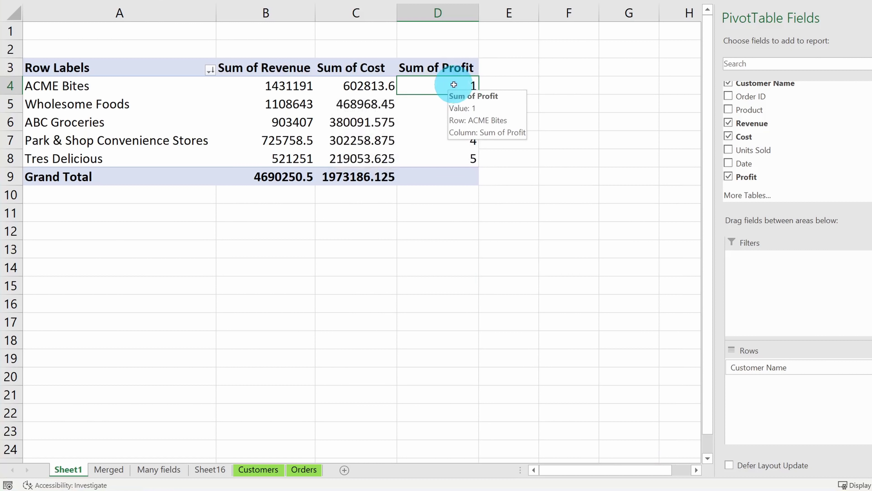
# Step: Rename the ranked column heading to 'Rank of profit'
pyautogui.moveTo(453, 85); pyautogui.dragTo(430, 84)
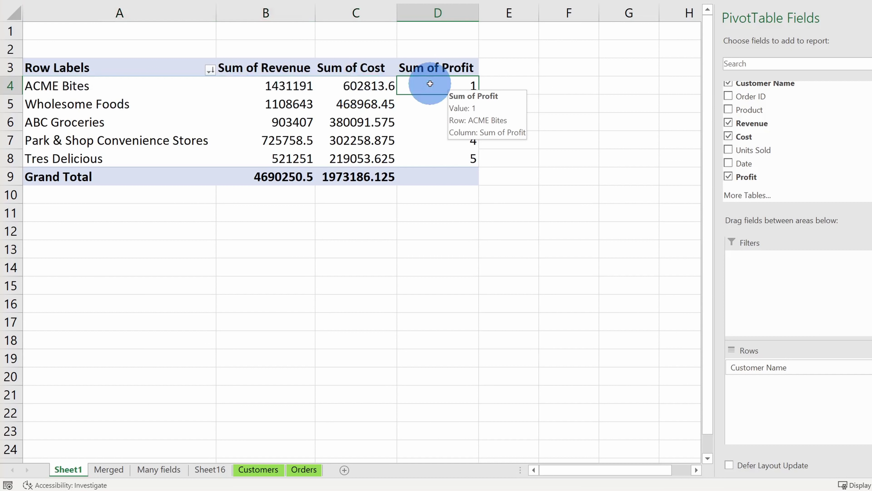
pyautogui.click(444, 65)
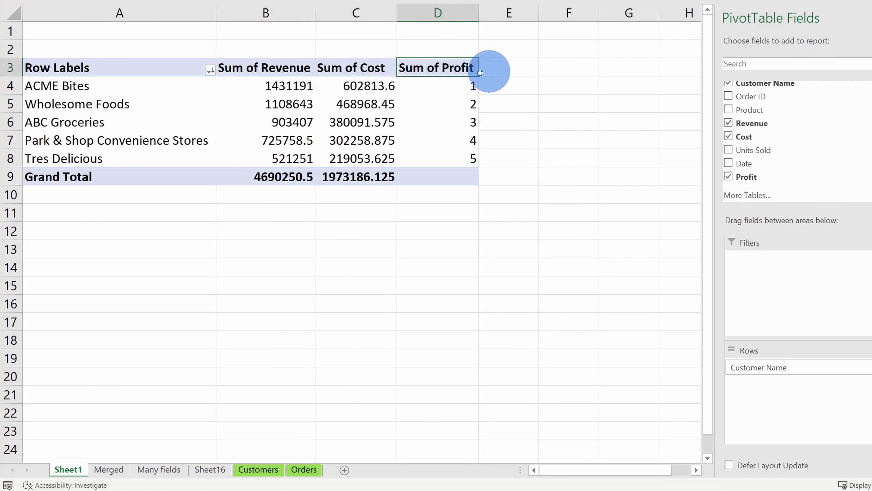
pyautogui.write('Rank')
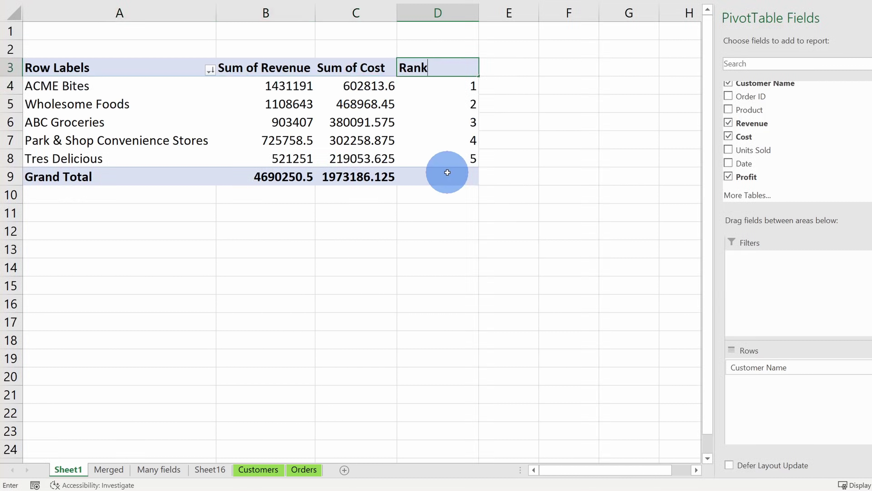
pyautogui.write(' of profit')
pyautogui.press('Return')
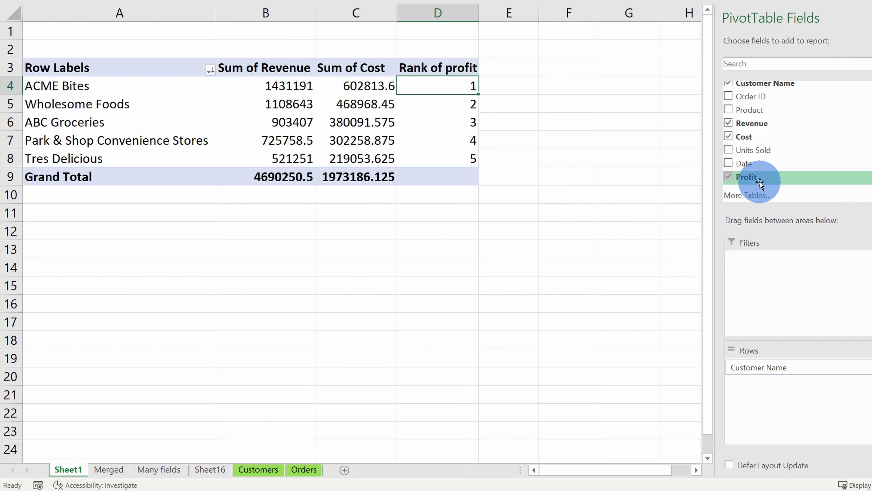
# Step: Add Profit to the Values area again, below Rank of profit, as plain Sum of Profit
pyautogui.moveTo(760, 184); pyautogui.dragTo(871, 421)
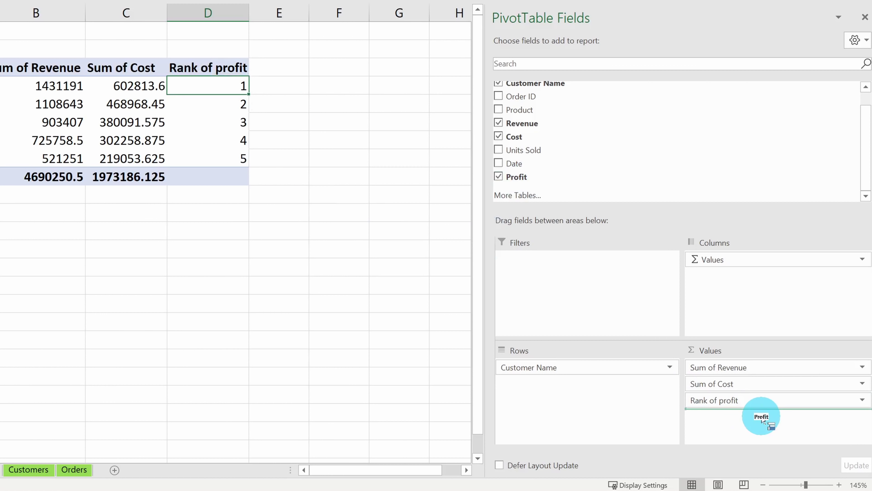
pyautogui.moveTo(761, 420); pyautogui.dragTo(761, 417)
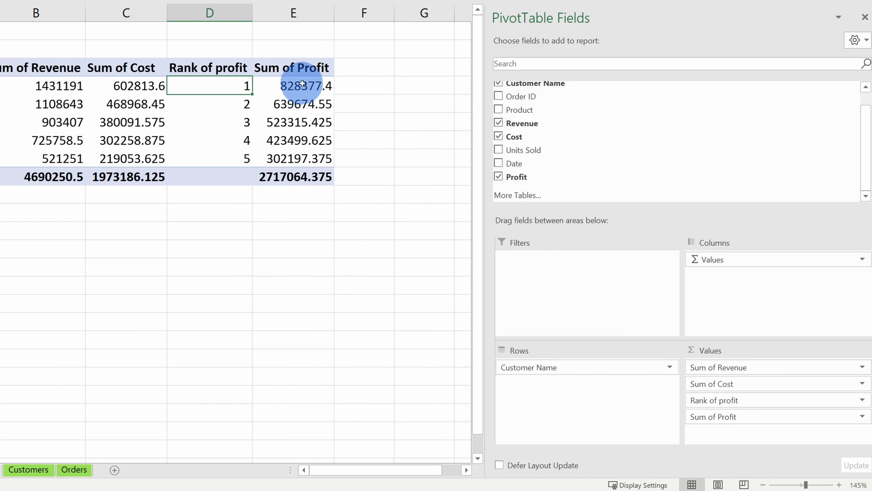
pyautogui.click(314, 183)
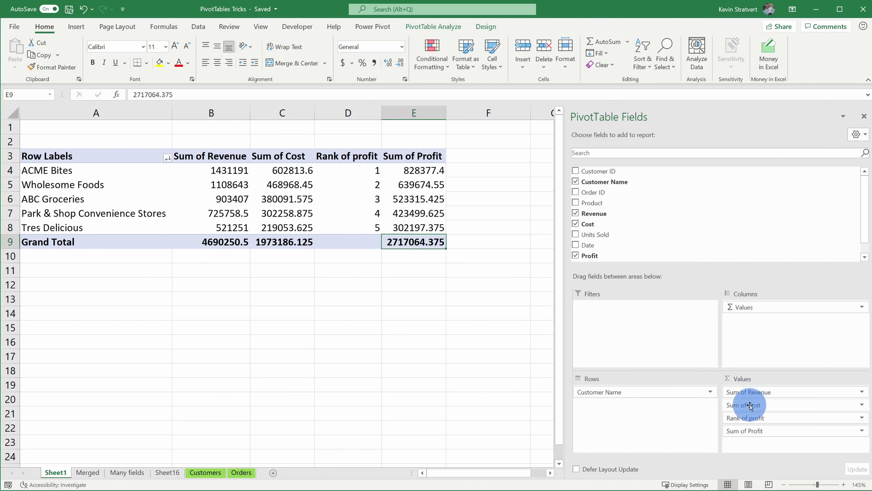
pyautogui.moveTo(754, 418)
pyautogui.mouseDown()
pyautogui.moveTo(759, 391)
pyautogui.moveTo(756, 421)
pyautogui.mouseUp()
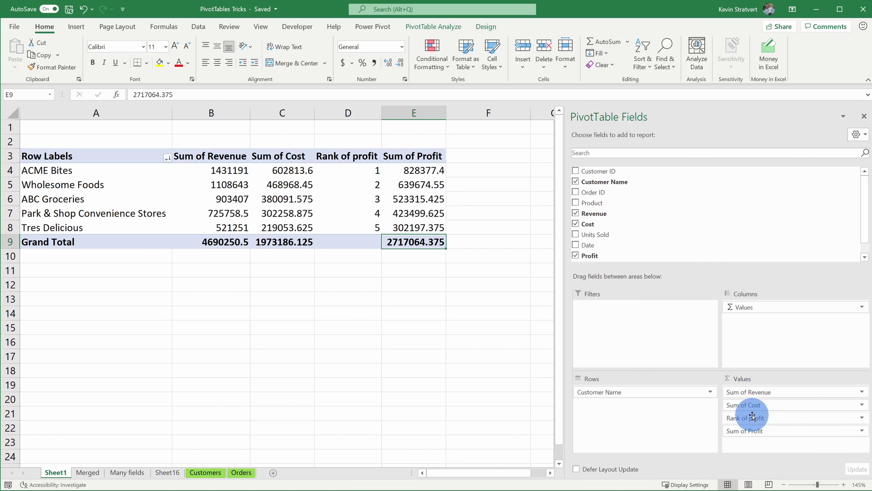
# Step: Add Order ID to Values as Sum of Order ID, after checking the Merged sheet's Order ID column
pyautogui.moveTo(750, 410); pyautogui.dragTo(766, 444)
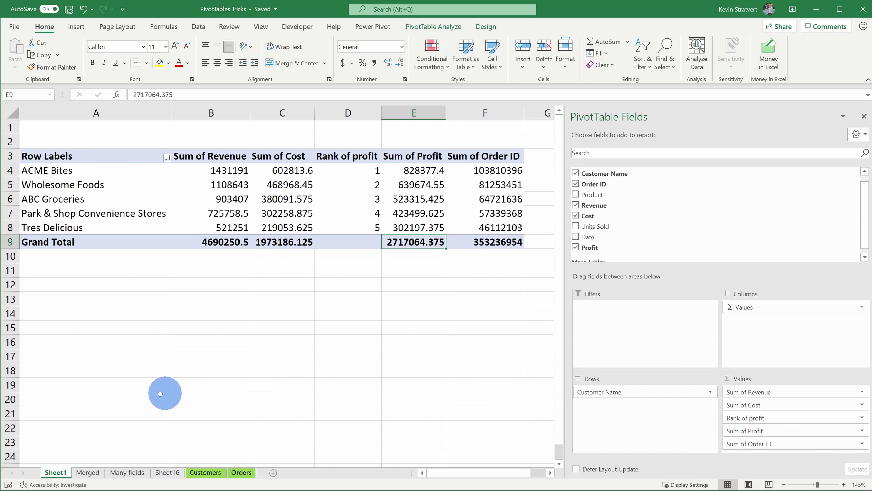
pyautogui.click(88, 472)
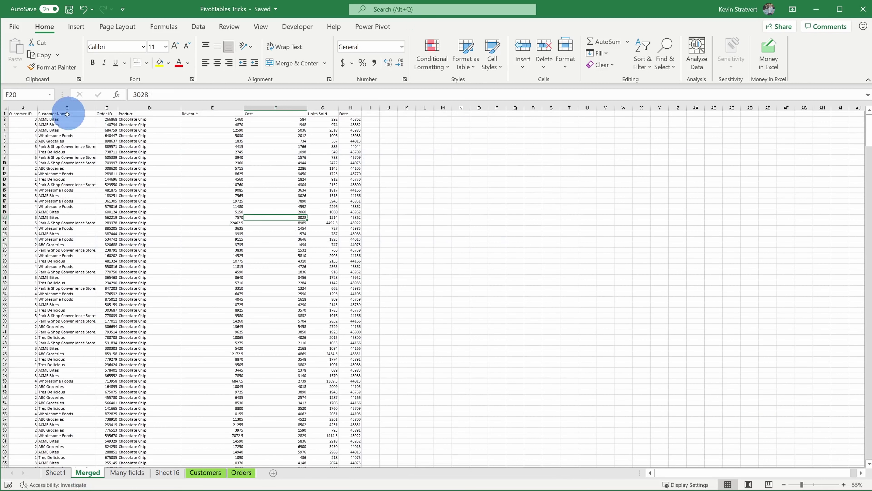
pyautogui.keyDown('ctrl'); pyautogui.scroll(7, 67, 114); pyautogui.keyUp('ctrl')
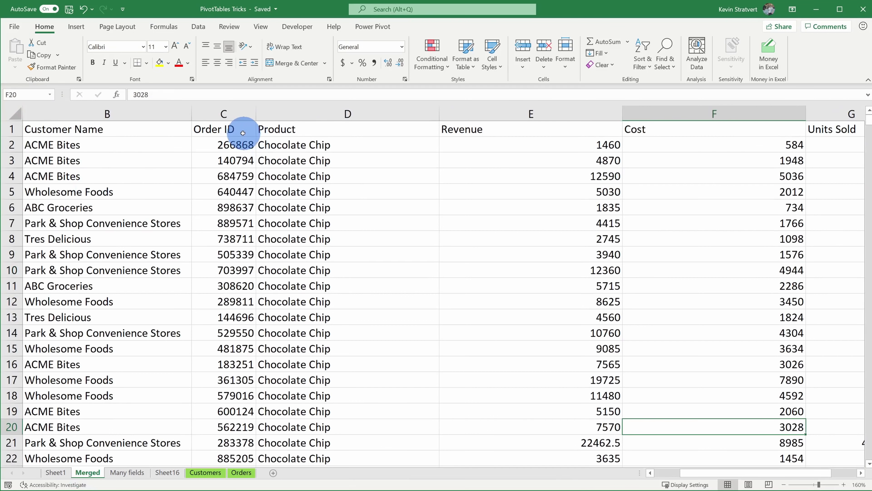
pyautogui.moveTo(243, 133); pyautogui.dragTo(237, 380)
pyautogui.moveTo(237, 380); pyautogui.dragTo(241, 126)
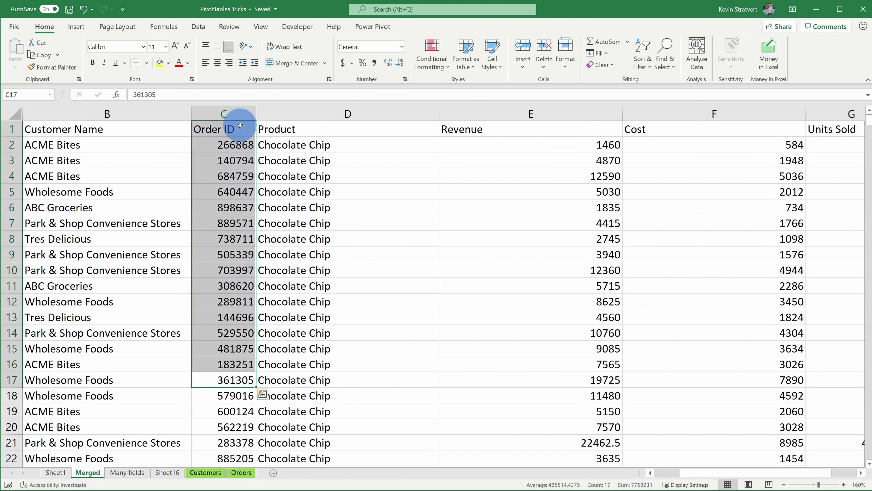
pyautogui.click(52, 472)
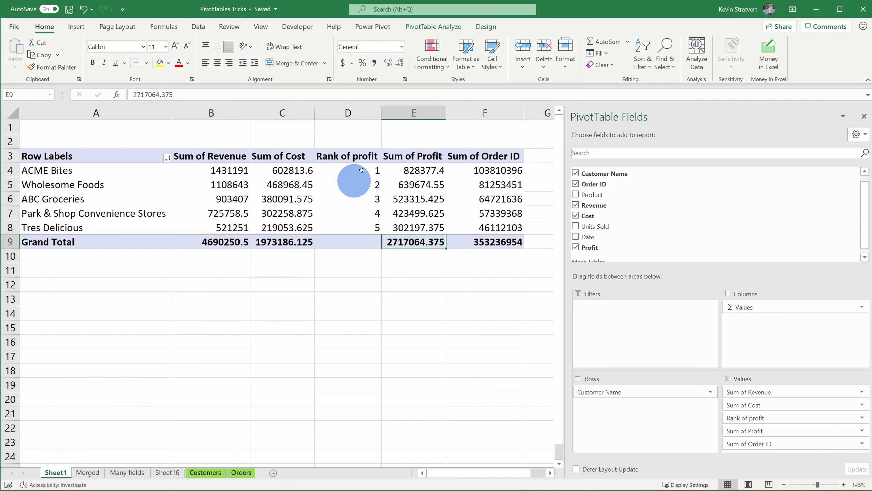
pyautogui.moveTo(497, 167)
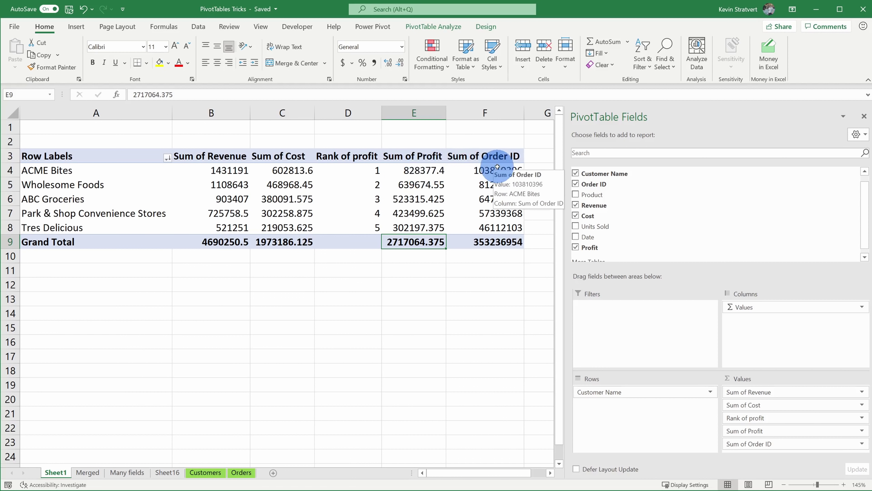
pyautogui.click(483, 170)
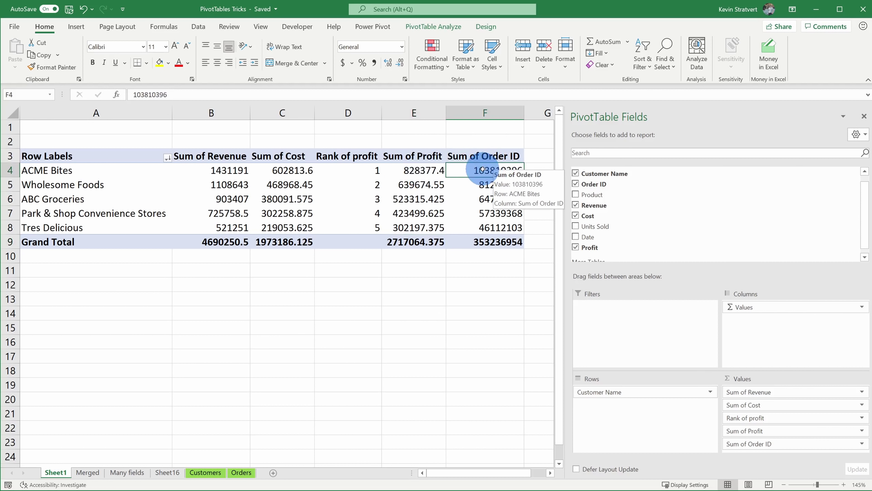
pyautogui.click(479, 199)
# Step: Summarize Order ID by Count, giving 206 orders for ACME Bites and 700 in total
pyautogui.rightClick(478, 200)
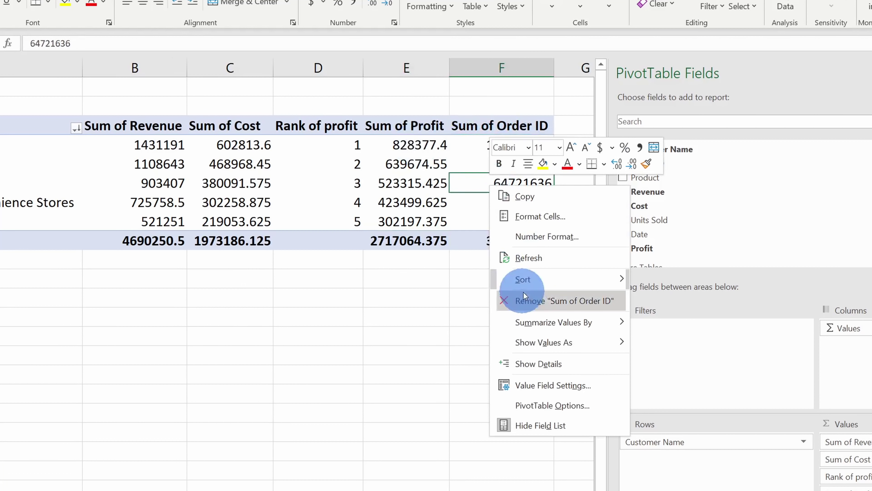
pyautogui.moveTo(553, 317)
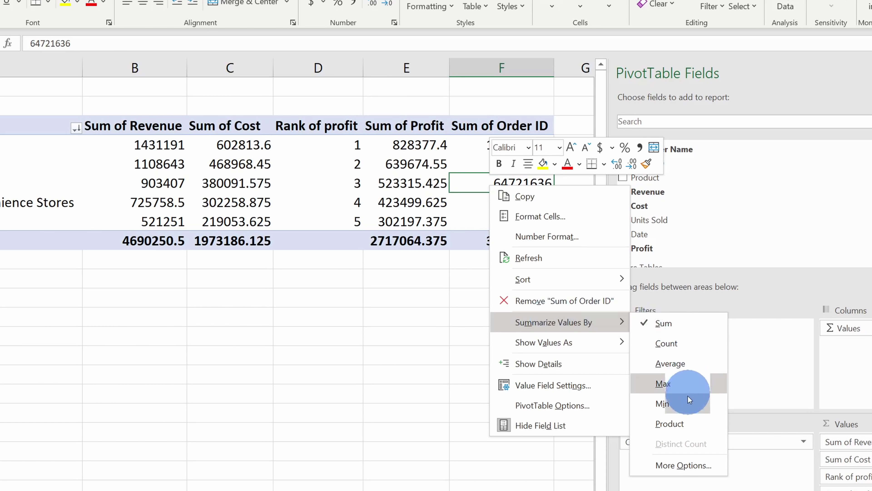
pyautogui.click(695, 343)
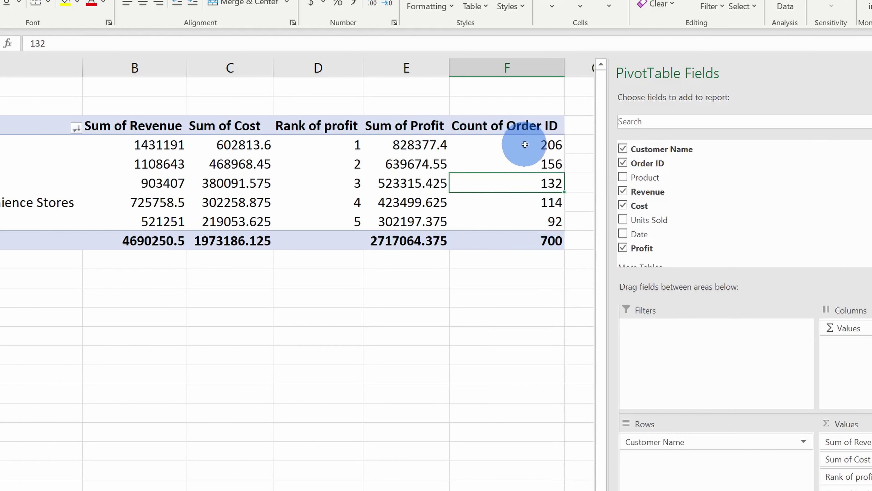
pyautogui.moveTo(529, 145)
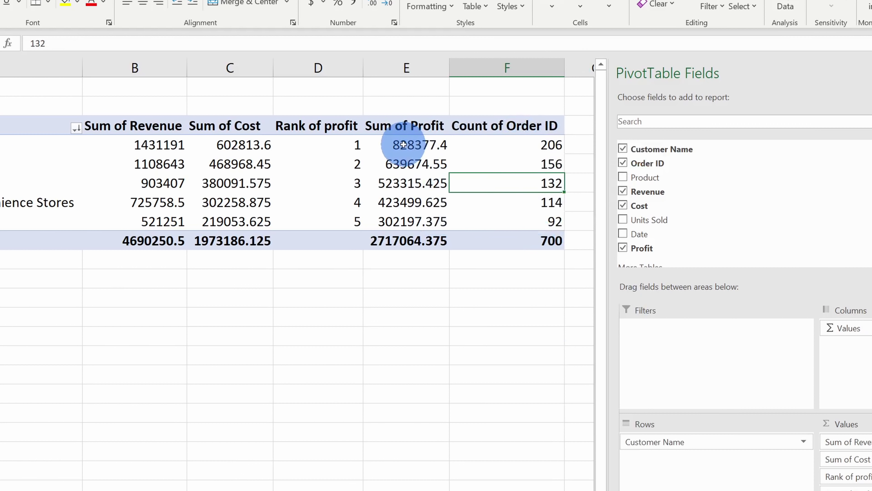
pyautogui.click(410, 145)
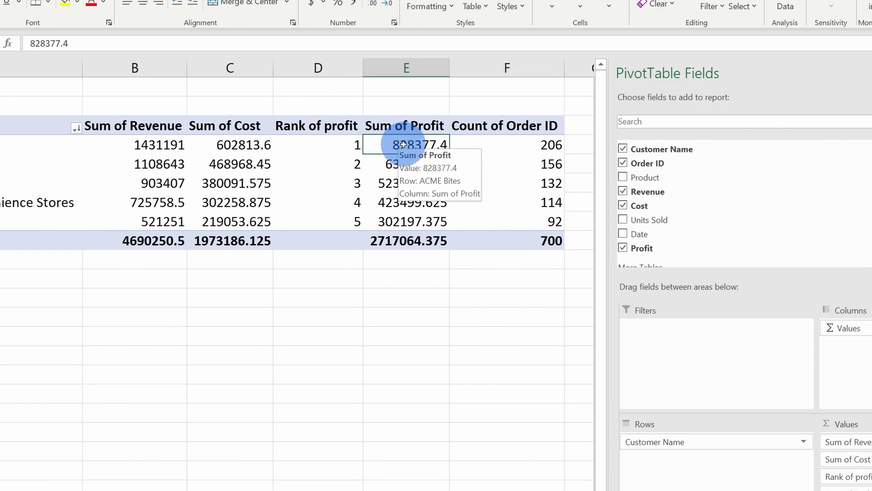
pyautogui.click(506, 145)
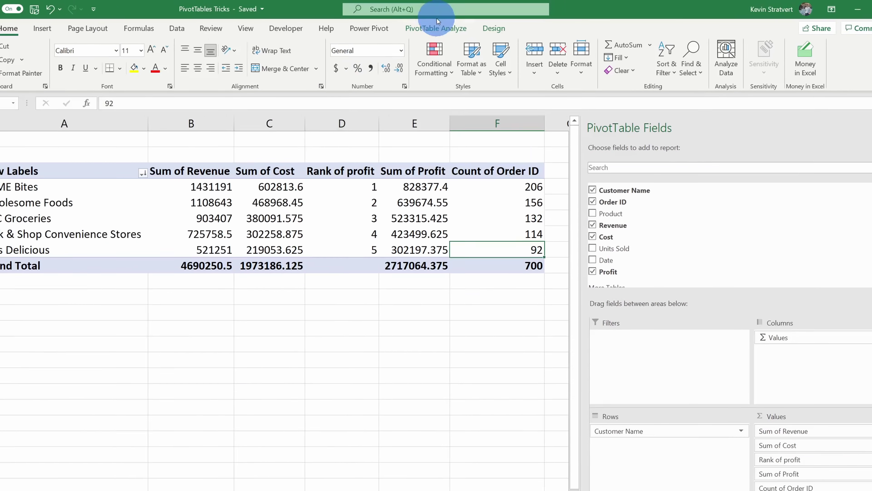
# Step: Insert slicers for Customer Name and Product from PivotTable Analyze
pyautogui.click(417, 26)
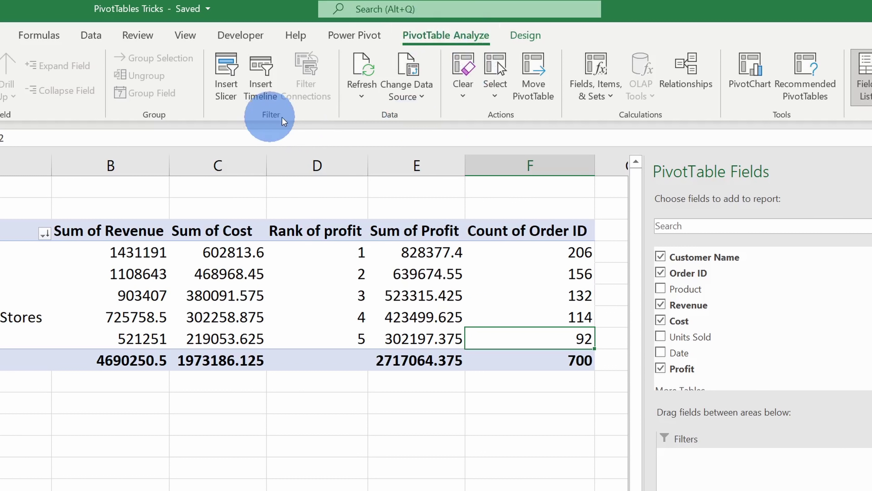
pyautogui.click(227, 88)
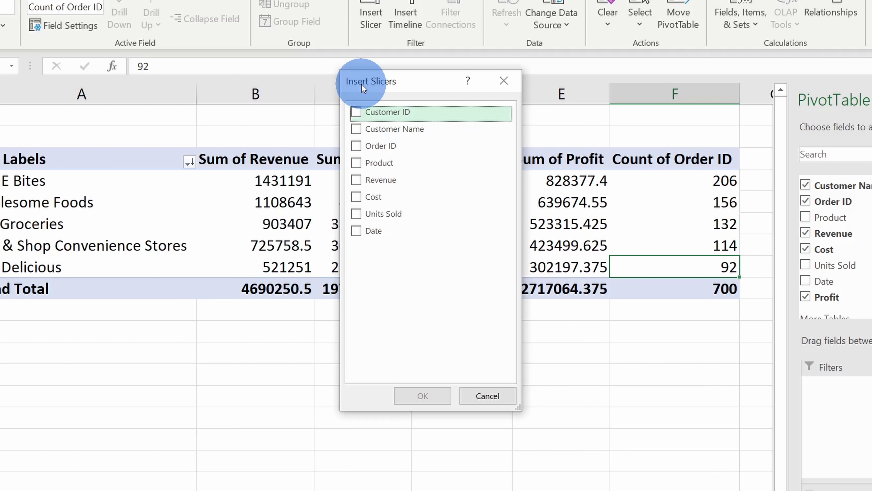
pyautogui.click(357, 128)
pyautogui.click(355, 163)
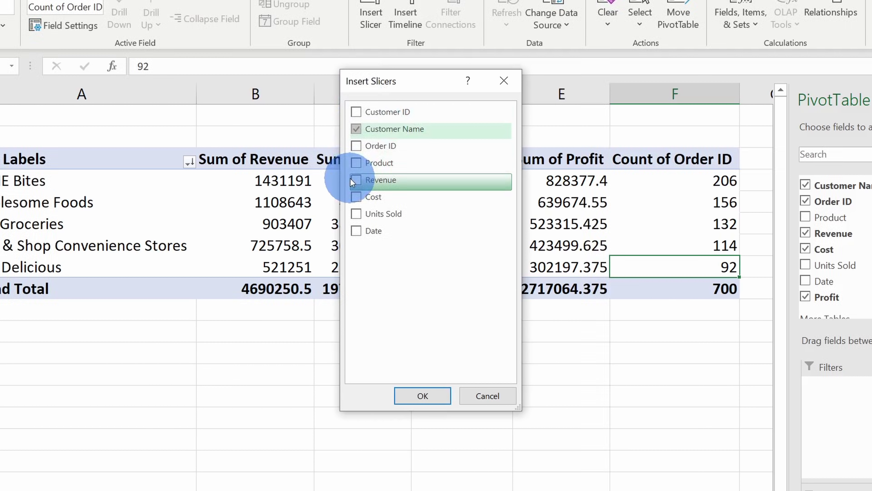
pyautogui.click(423, 396)
# Step: Arrange the Product and Customer Name slicers side by side next to the PivotTable
pyautogui.moveTo(405, 265); pyautogui.dragTo(601, 283)
pyautogui.click(351, 209)
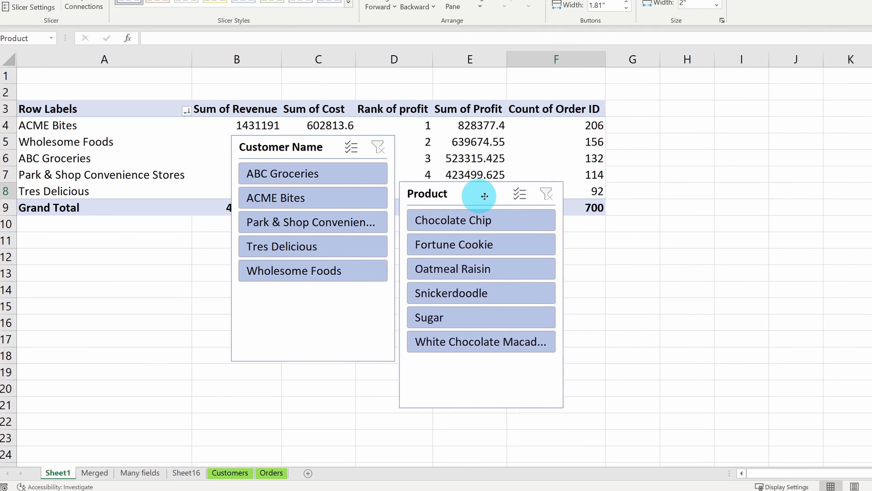
pyautogui.moveTo(309, 145); pyautogui.dragTo(338, 202)
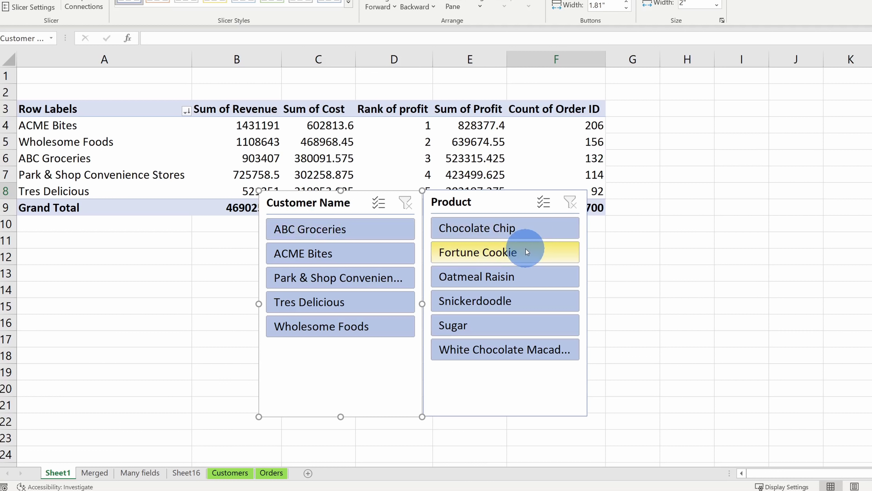
# Step: Use the slicers to filter to ACME Bites with Chocolate Chip and Fortune Cookie products, 95 orders
pyautogui.click(324, 222)
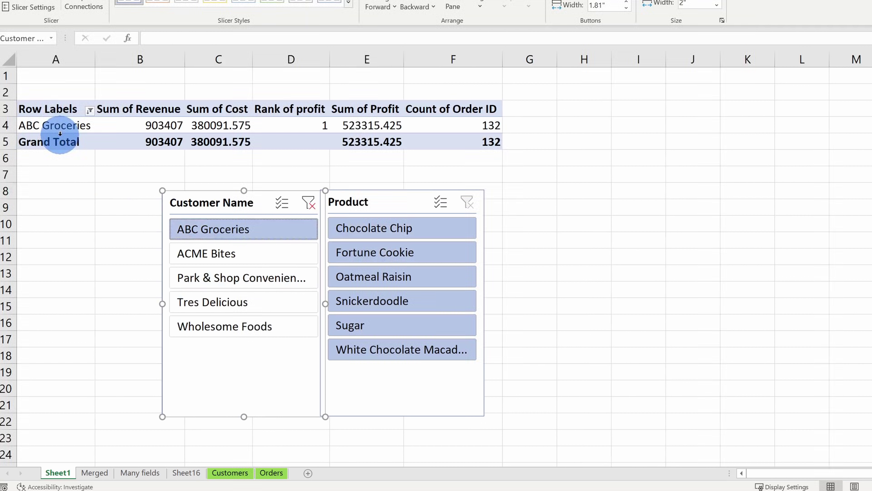
pyautogui.click(423, 229)
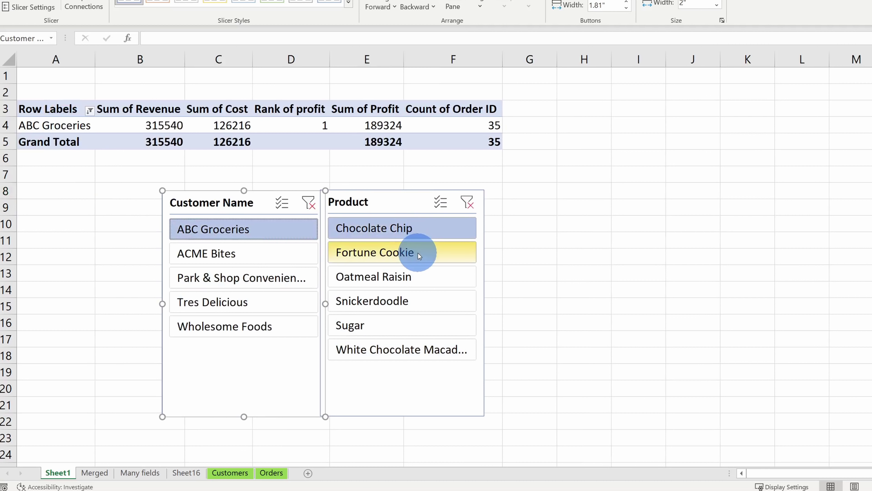
pyautogui.keyDown('ctrl'); pyautogui.click(445, 258); pyautogui.keyUp('ctrl')
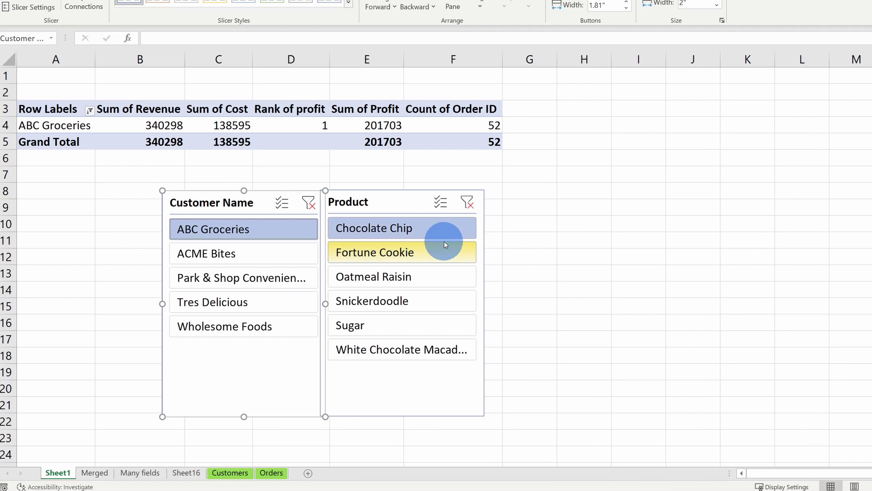
pyautogui.moveTo(369, 124)
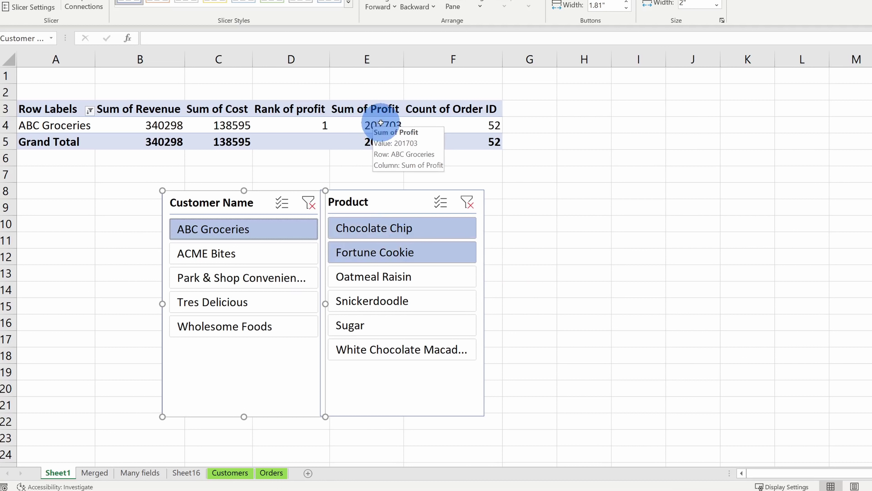
pyautogui.moveTo(379, 138)
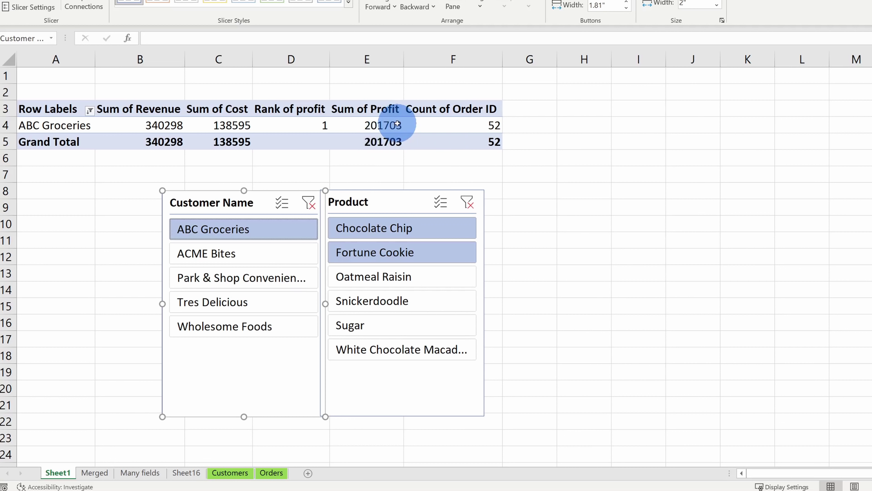
pyautogui.click(229, 260)
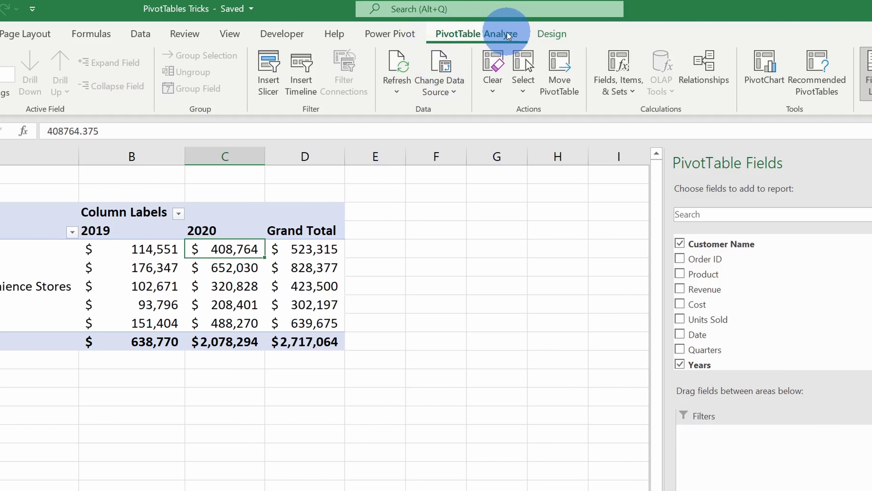
# Step: Insert a Date timeline for the PivotTable
pyautogui.click(302, 83)
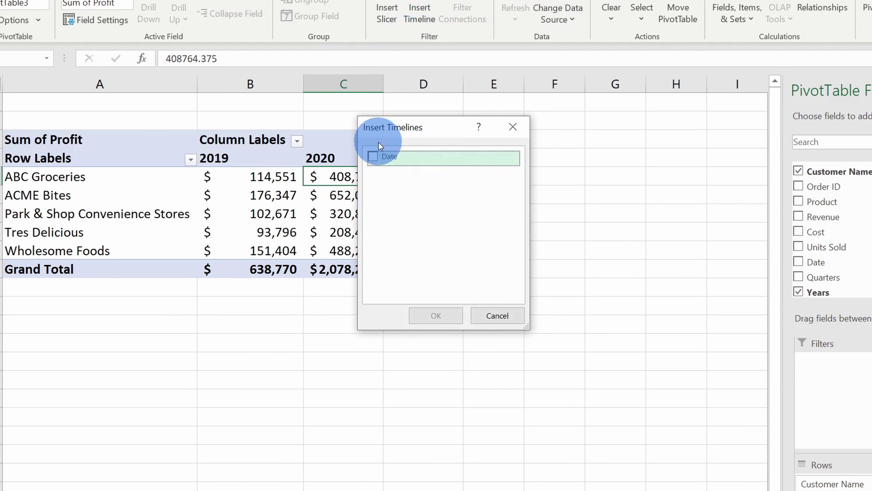
pyautogui.click(255, 228)
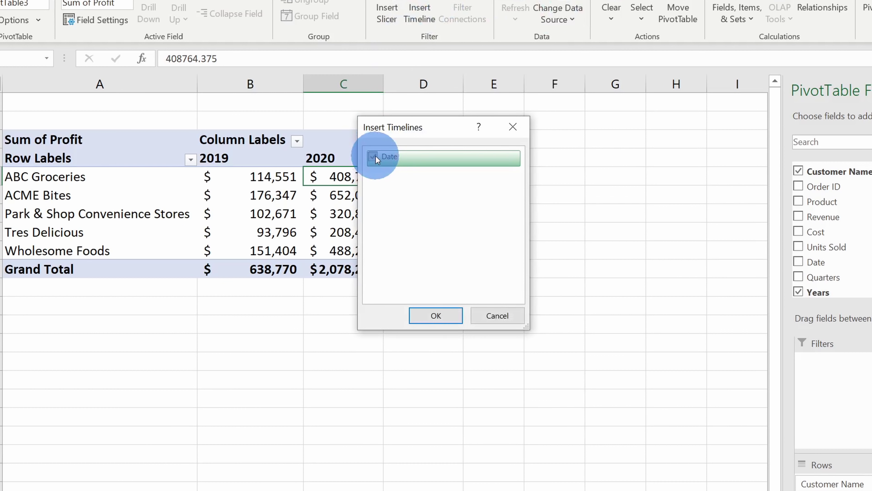
pyautogui.click(434, 321)
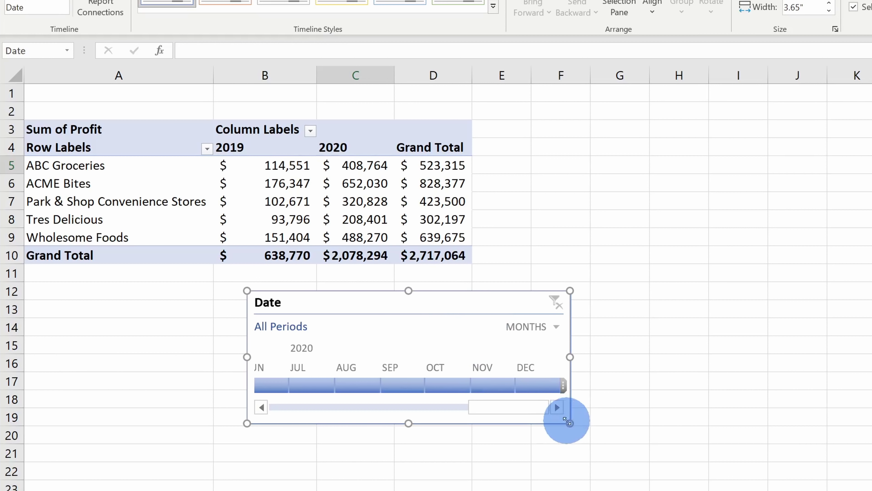
# Step: Widen the timeline and select January through April 2020, leaving 624,076 profit
pyautogui.moveTo(569, 423); pyautogui.dragTo(775, 432)
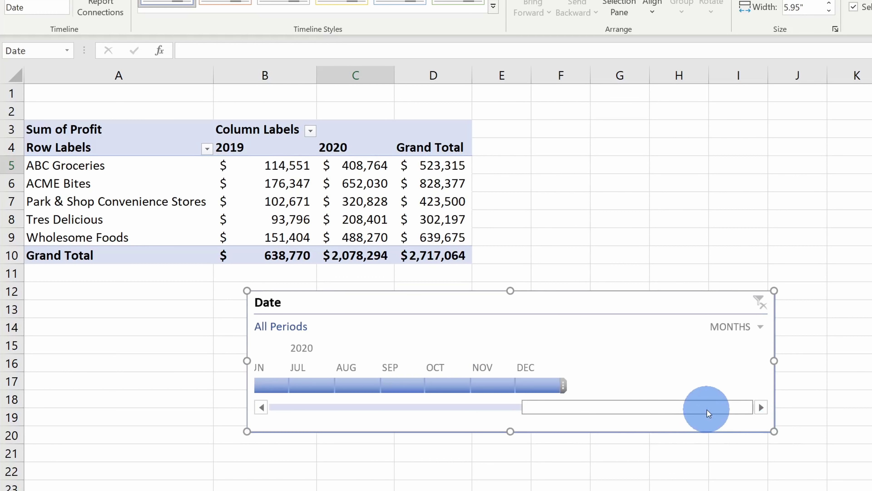
pyautogui.moveTo(707, 407); pyautogui.dragTo(597, 411)
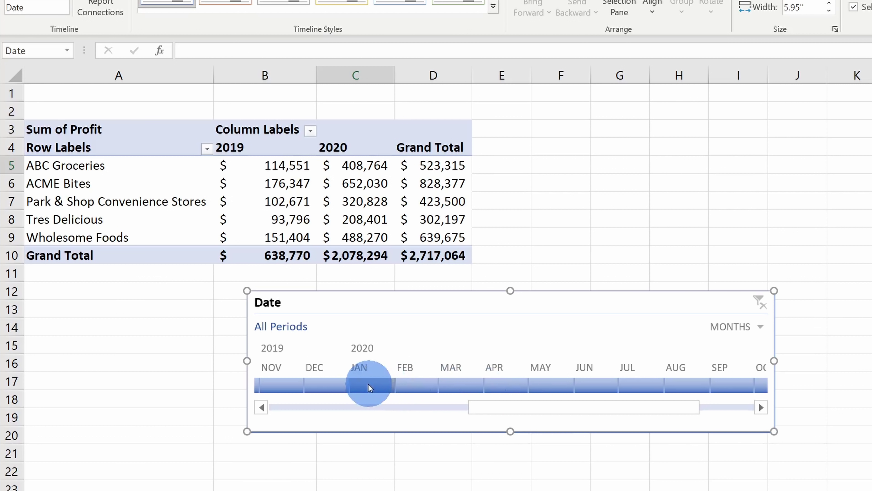
pyautogui.moveTo(368, 383); pyautogui.dragTo(512, 385)
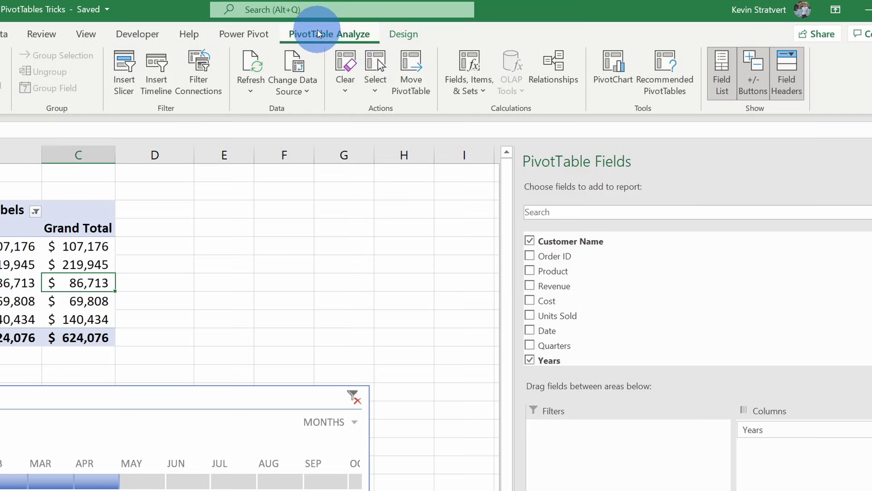
# Step: Add a Clustered Column PivotChart of profit by customer and place it beside the table
pyautogui.click(617, 87)
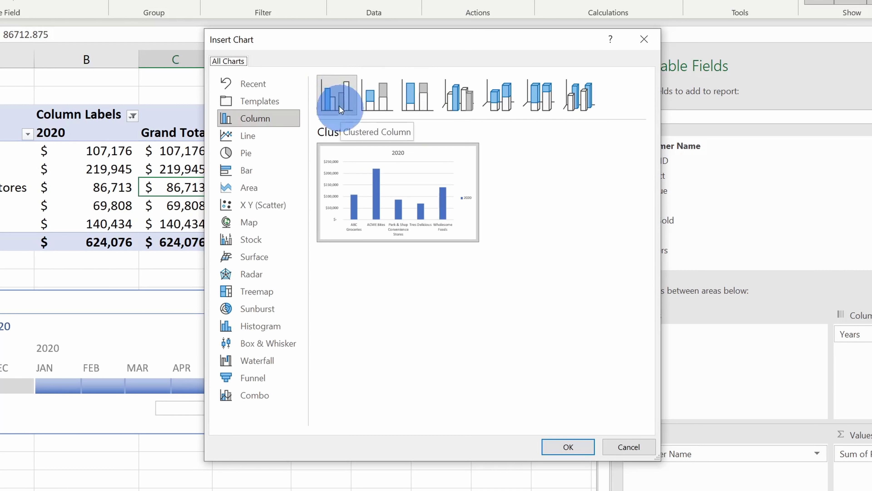
pyautogui.click(572, 447)
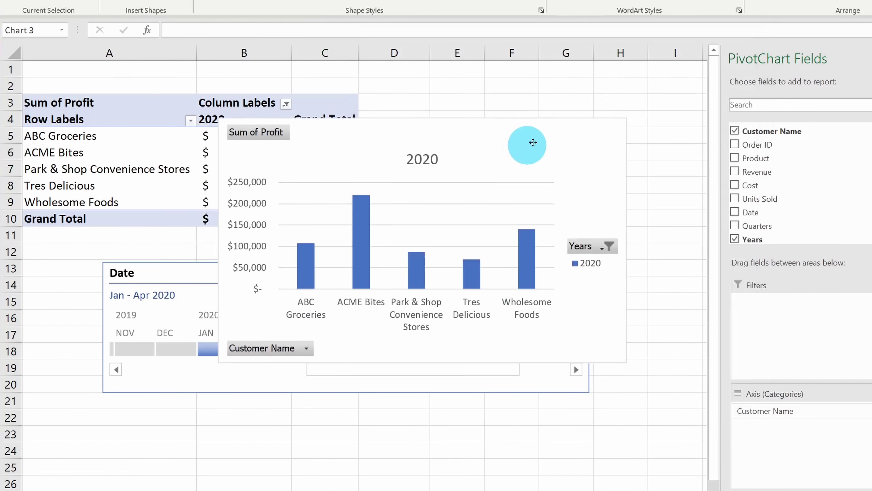
pyautogui.moveTo(533, 142); pyautogui.dragTo(598, 95)
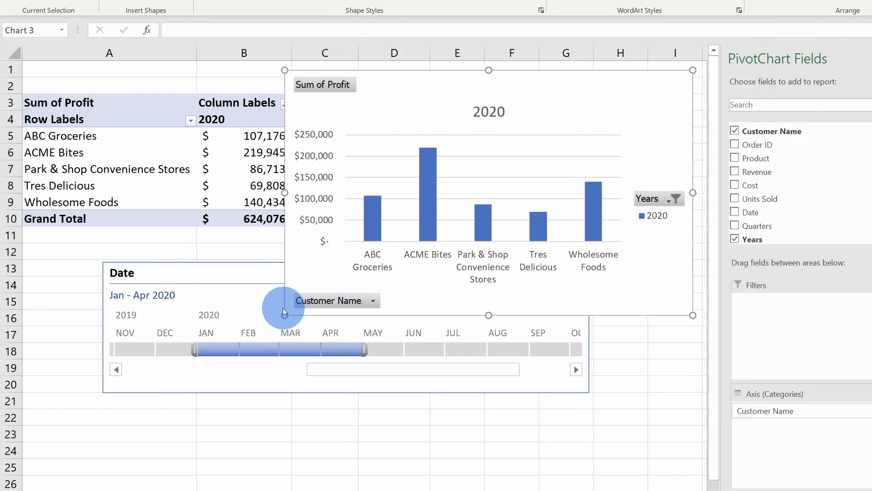
# Step: Move the Date timeline lower and narrow its filter to March 2020 only
pyautogui.moveTo(316, 271); pyautogui.dragTo(280, 338)
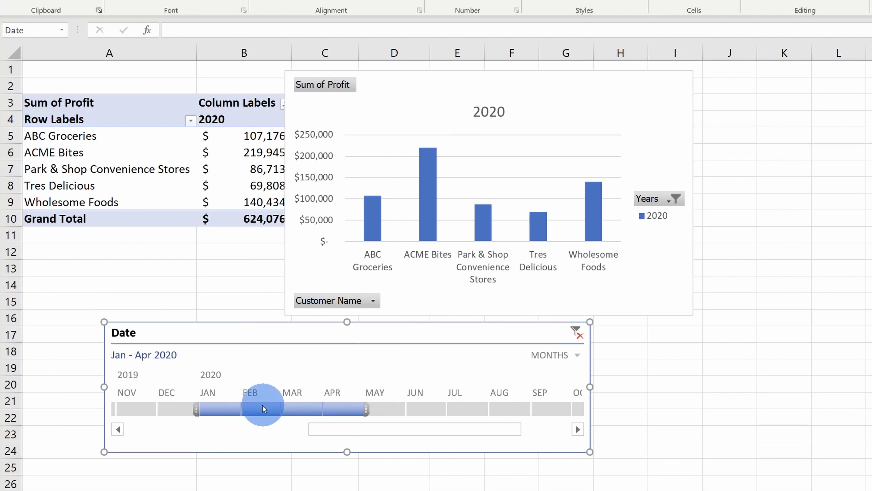
pyautogui.keyDown('shift'); pyautogui.click(469, 409); pyautogui.keyUp('shift')
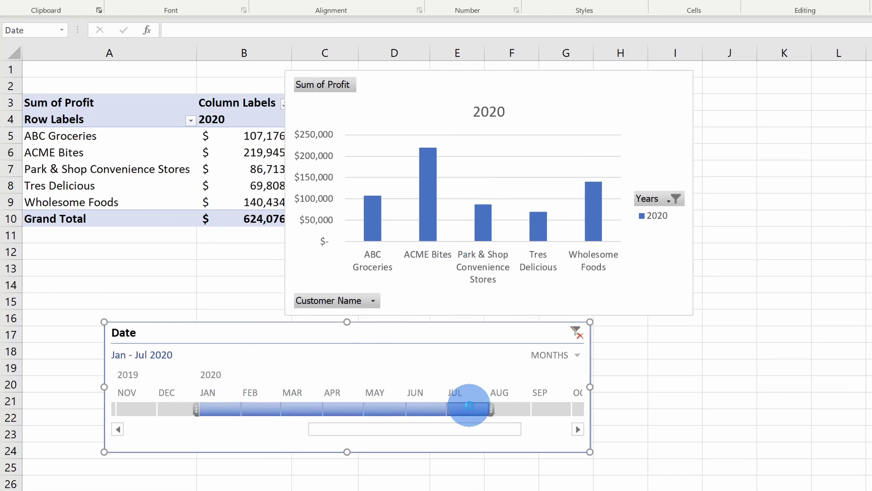
pyautogui.moveTo(156, 409); pyautogui.dragTo(301, 409)
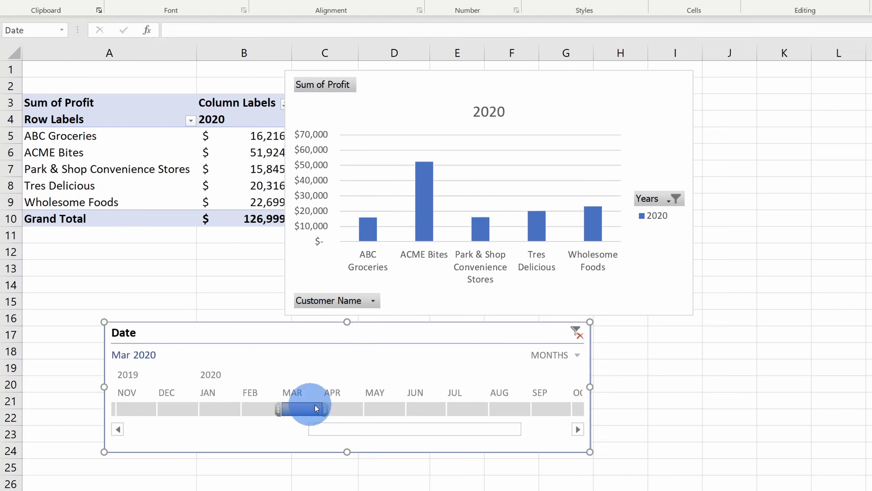
pyautogui.moveTo(654, 136); pyautogui.dragTo(736, 129)
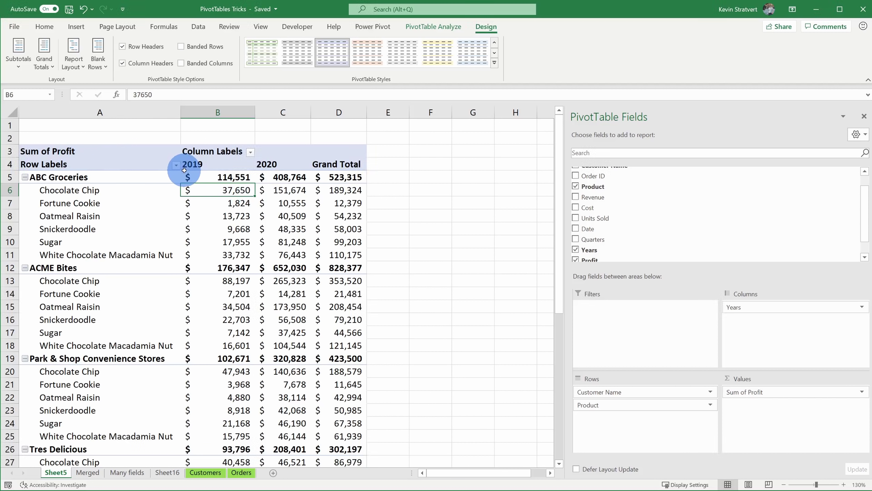
# Step: Hide the customer subtotals with Do Not Show Subtotals
pyautogui.moveTo(148, 176); pyautogui.dragTo(326, 175)
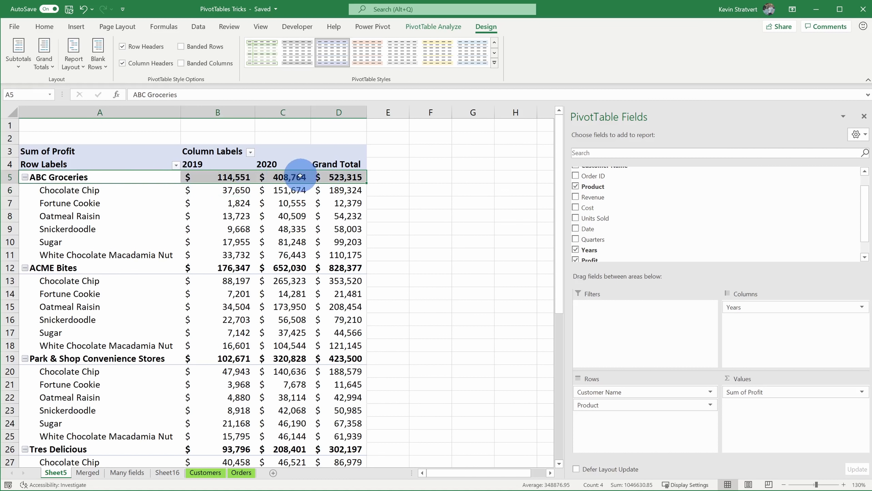
pyautogui.moveTo(234, 176); pyautogui.dragTo(353, 174)
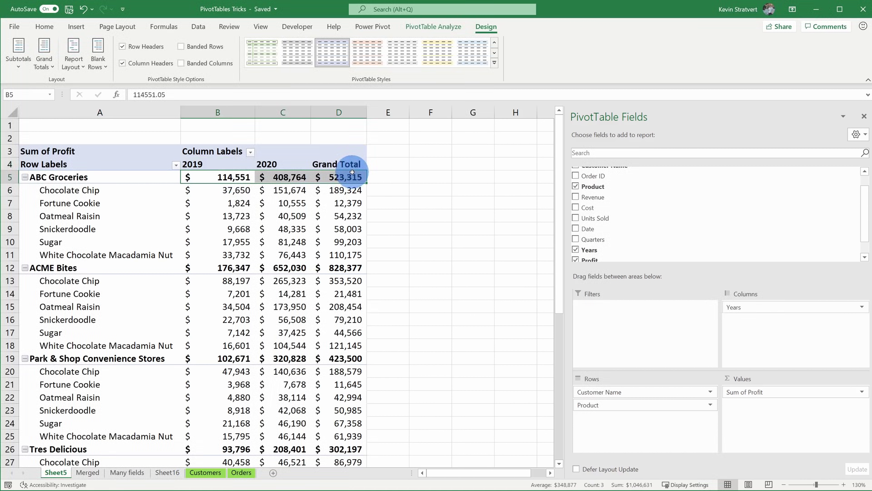
pyautogui.scroll(-8, 352, 172)
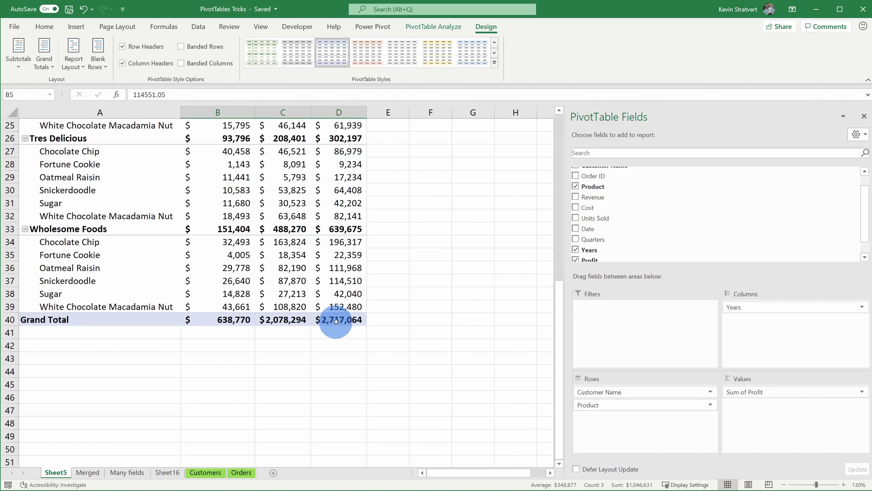
pyautogui.moveTo(336, 321); pyautogui.dragTo(158, 322)
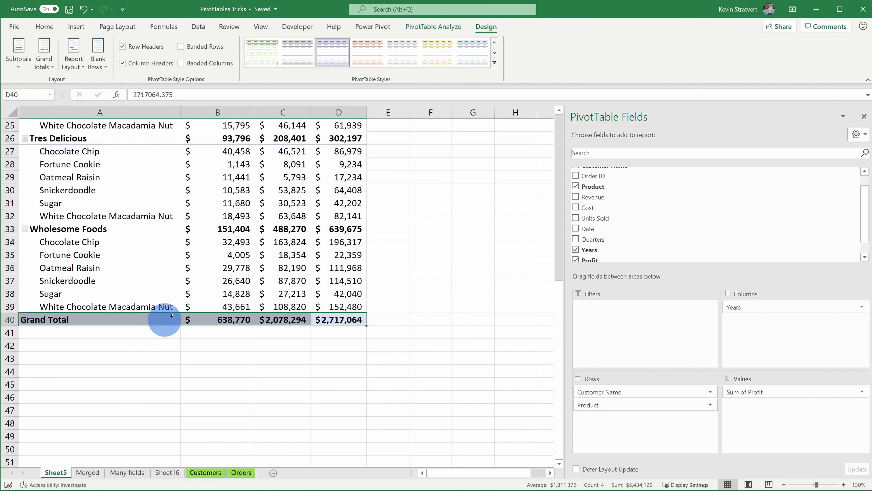
pyautogui.scroll(8, 213, 283)
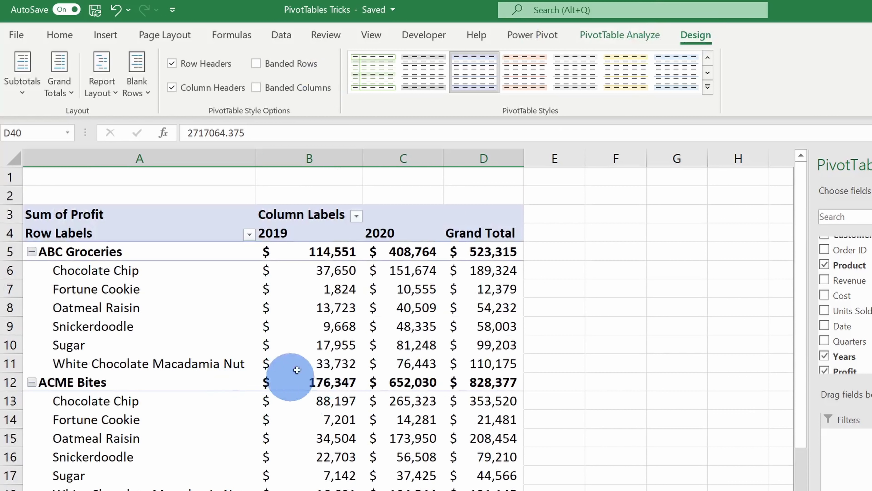
pyautogui.click(18, 90)
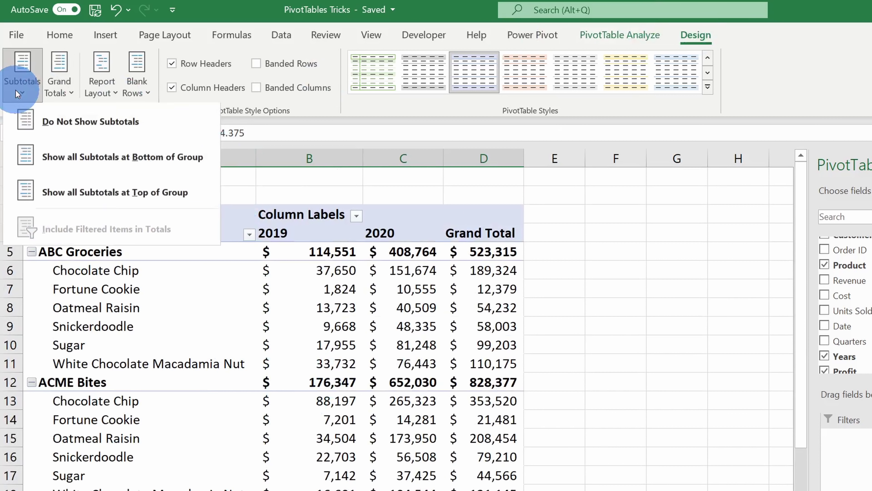
pyautogui.click(77, 118)
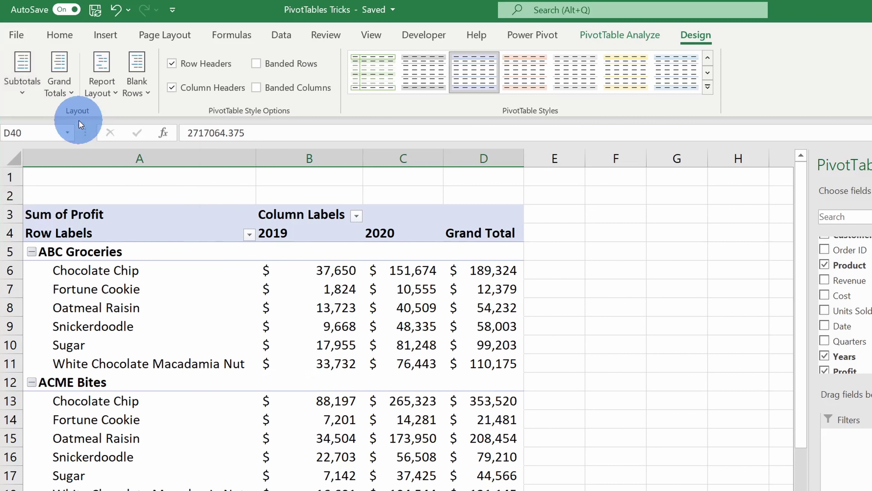
pyautogui.moveTo(344, 250); pyautogui.dragTo(467, 246)
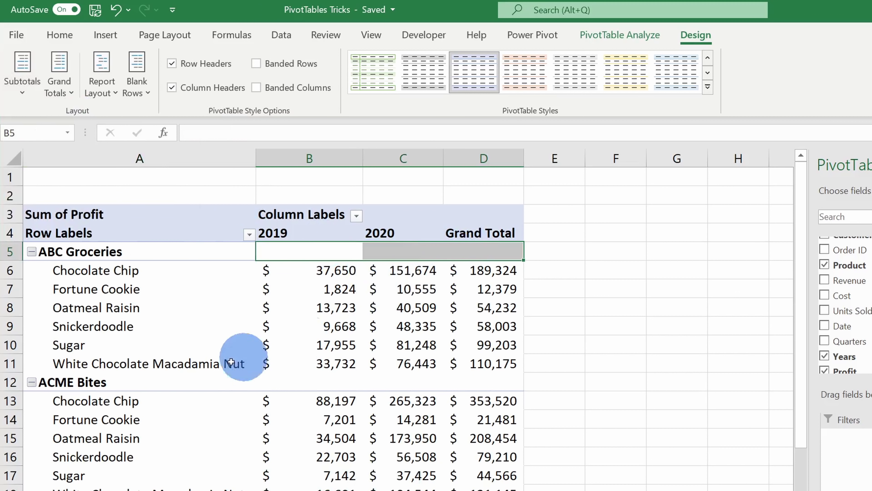
pyautogui.click(21, 81)
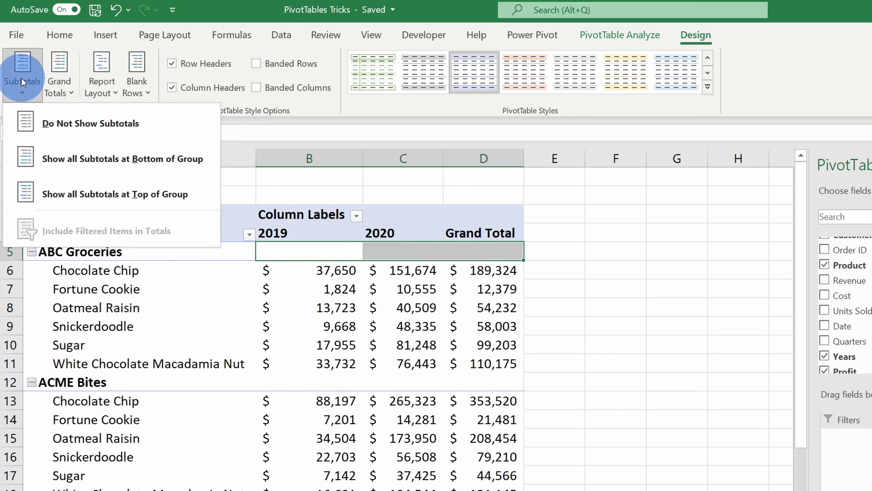
pyautogui.click(232, 107)
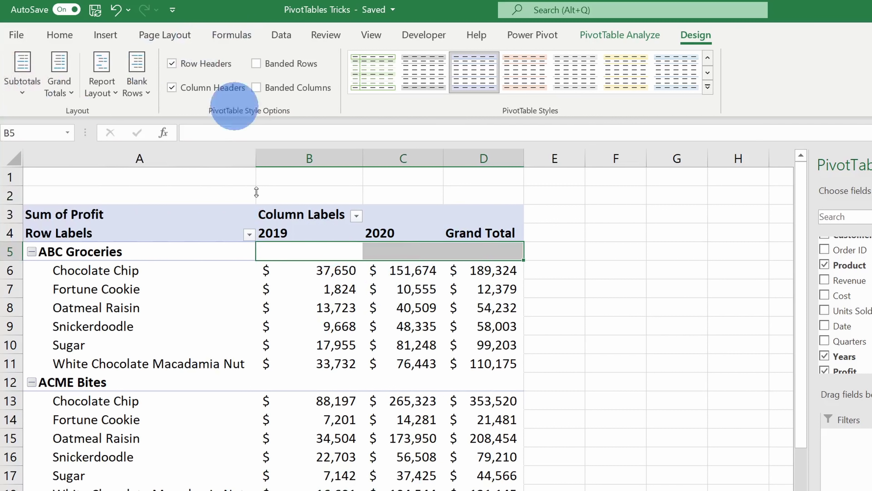
# Step: Turn off Grand Totals for both rows and columns
pyautogui.scroll(-6, 292, 288)
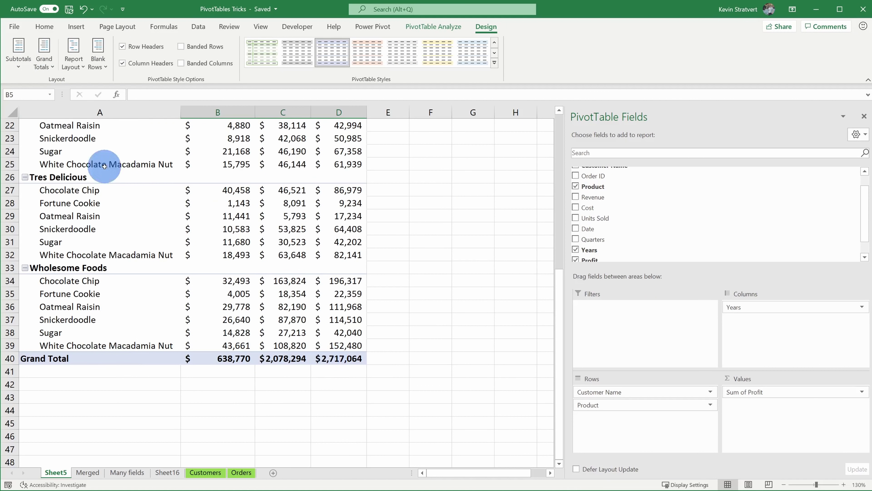
pyautogui.click(48, 62)
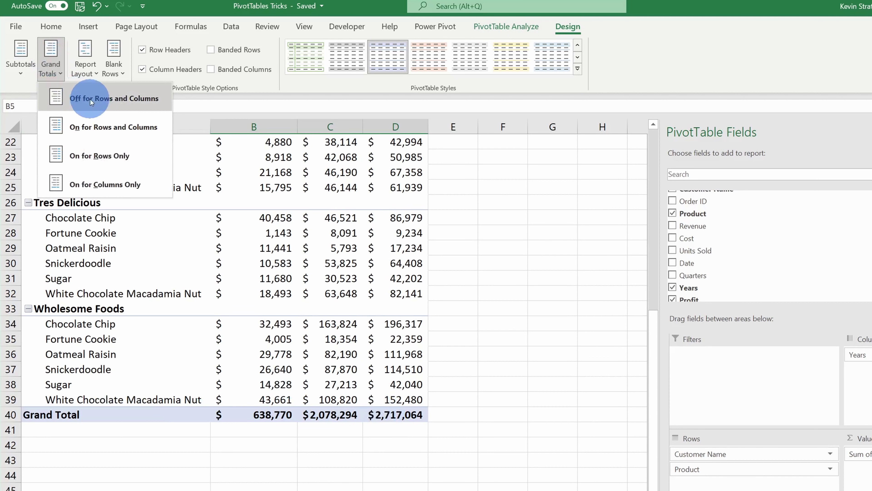
pyautogui.click(90, 94)
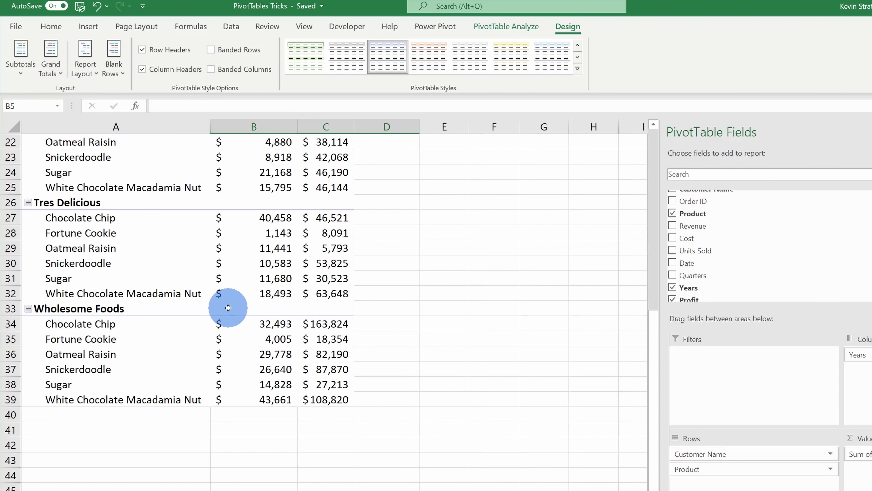
pyautogui.scroll(7, 228, 308)
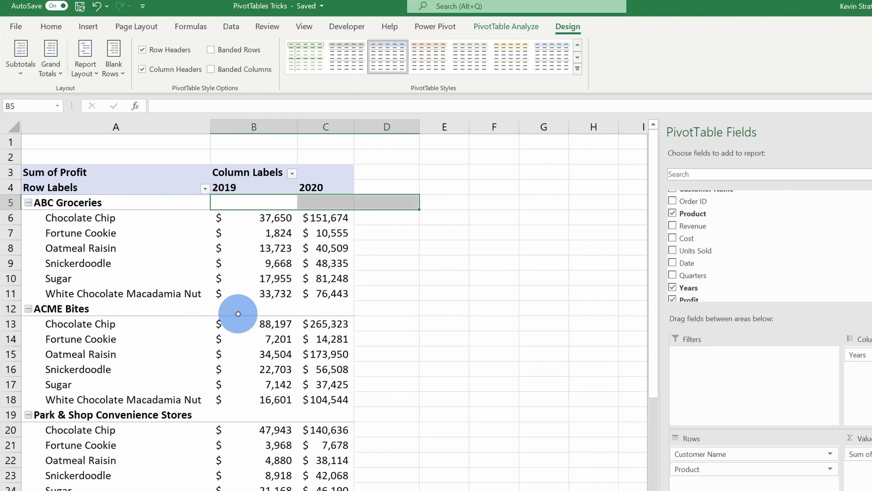
# Step: Switch the PivotTable report layout to Outline Form
pyautogui.click(92, 68)
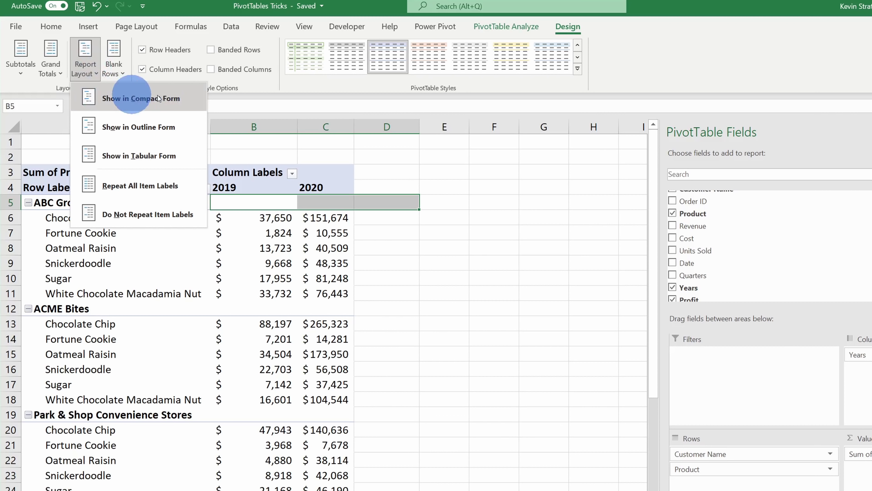
pyautogui.click(130, 259)
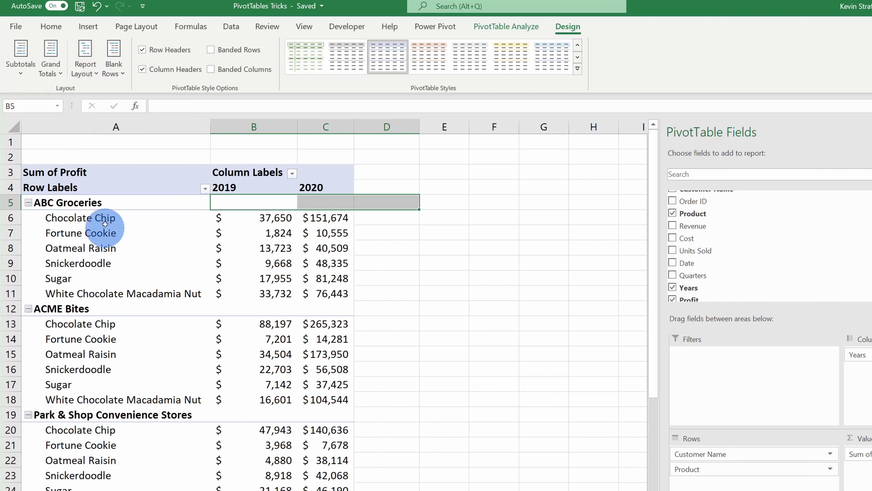
pyautogui.click(98, 203)
pyautogui.moveTo(102, 217); pyautogui.dragTo(103, 293)
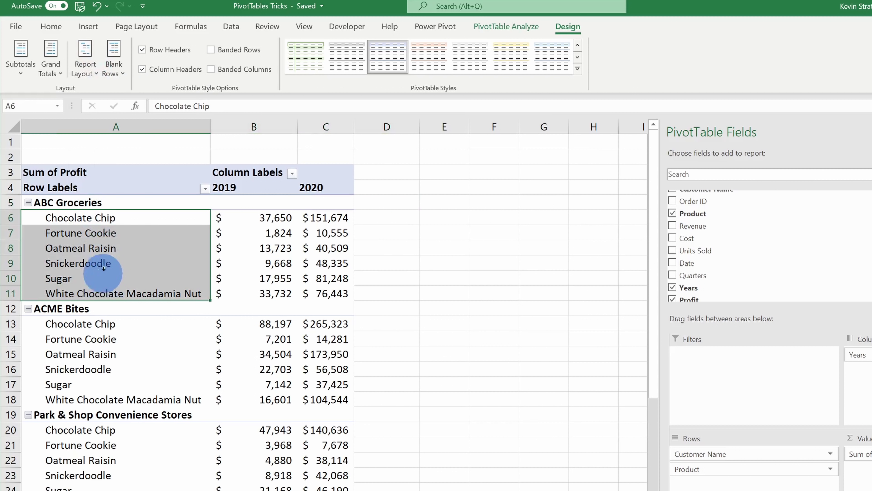
pyautogui.click(85, 57)
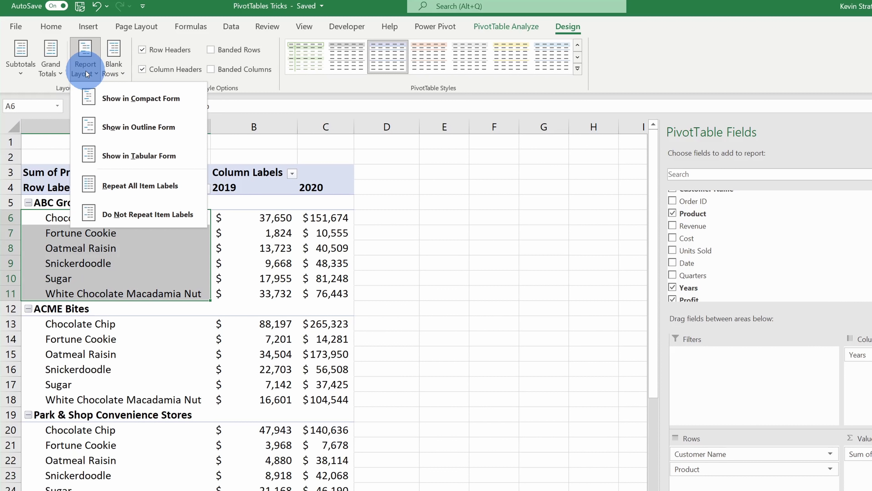
pyautogui.click(114, 118)
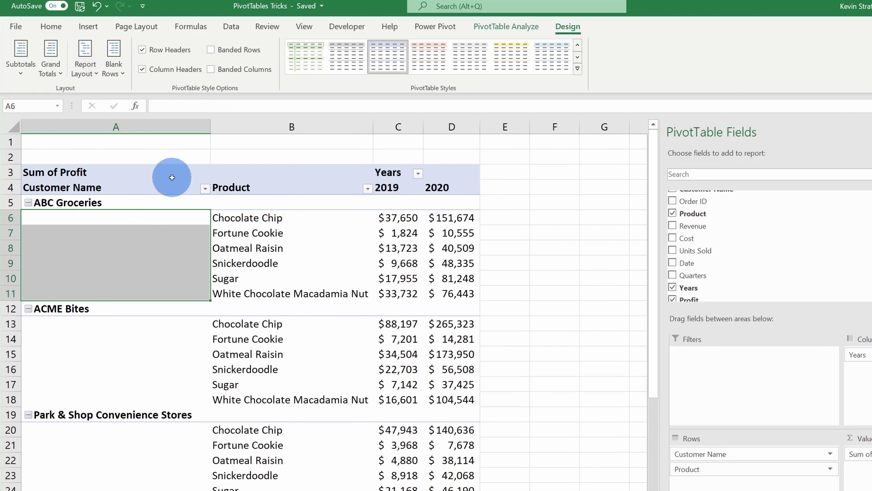
# Step: Review the Product labels, then switch the report layout to Tabular Form
pyautogui.moveTo(244, 202); pyautogui.dragTo(261, 366)
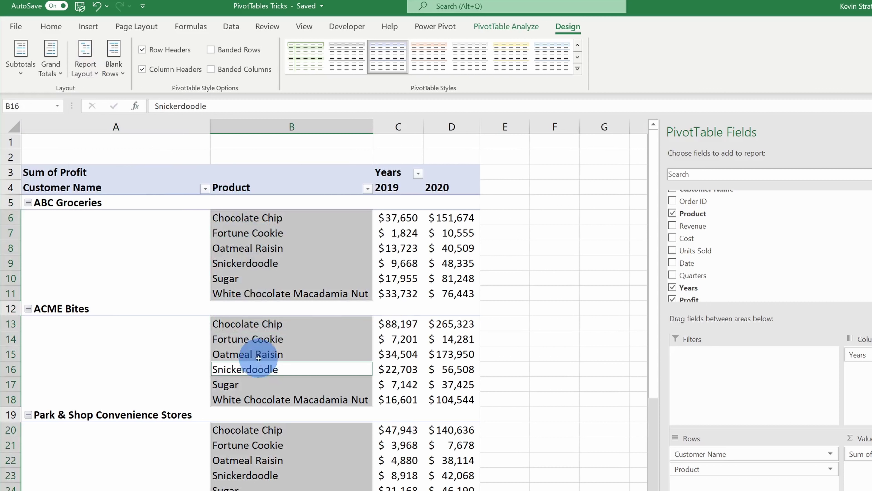
pyautogui.click(311, 242)
pyautogui.click(313, 238)
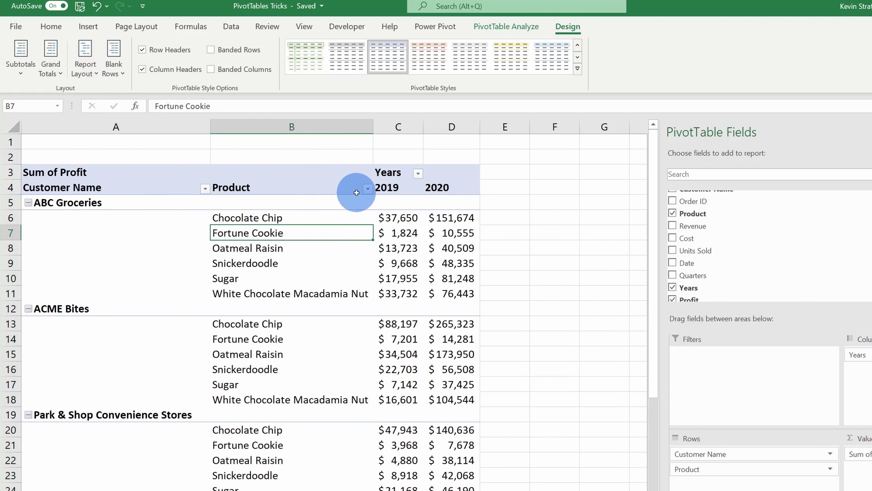
pyautogui.click(367, 189)
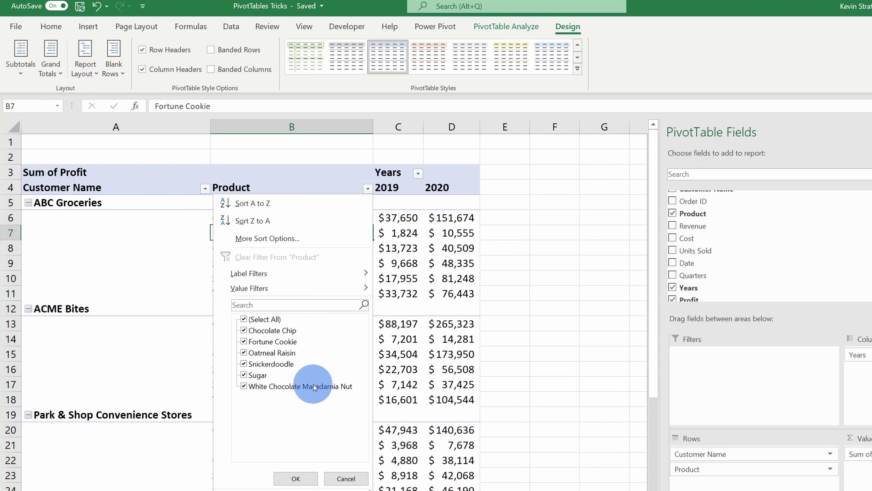
pyautogui.click(182, 278)
pyautogui.click(85, 59)
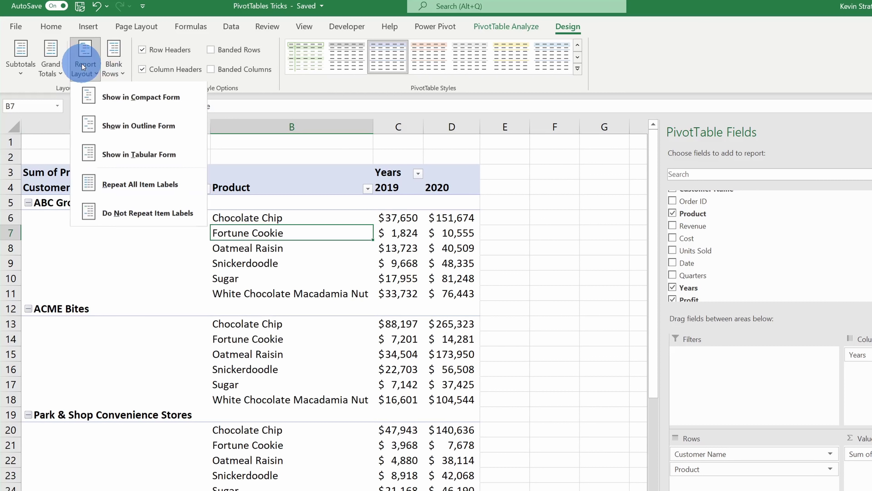
pyautogui.click(141, 155)
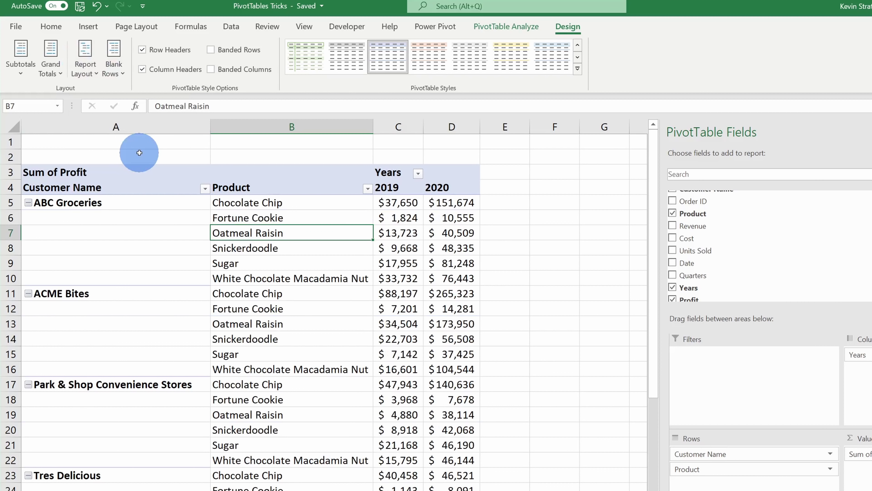
# Step: Return the PivotTable to Compact Form and go to the File backstage view
pyautogui.click(85, 60)
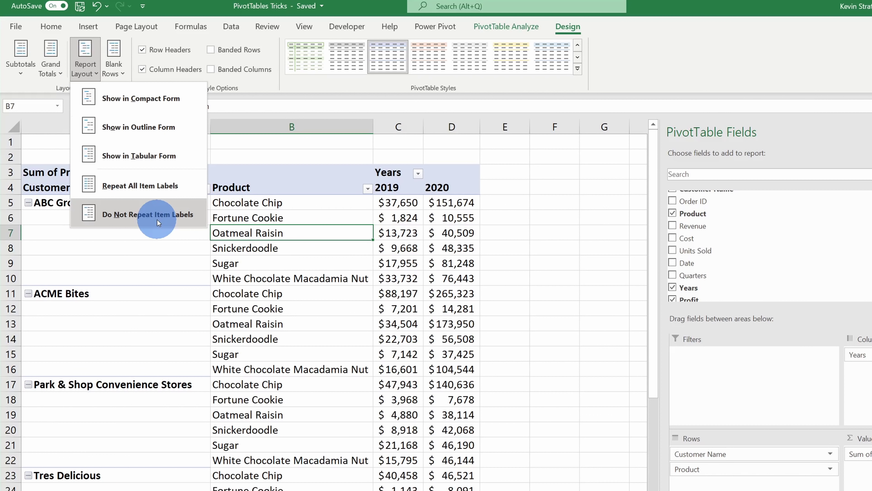
pyautogui.click(162, 102)
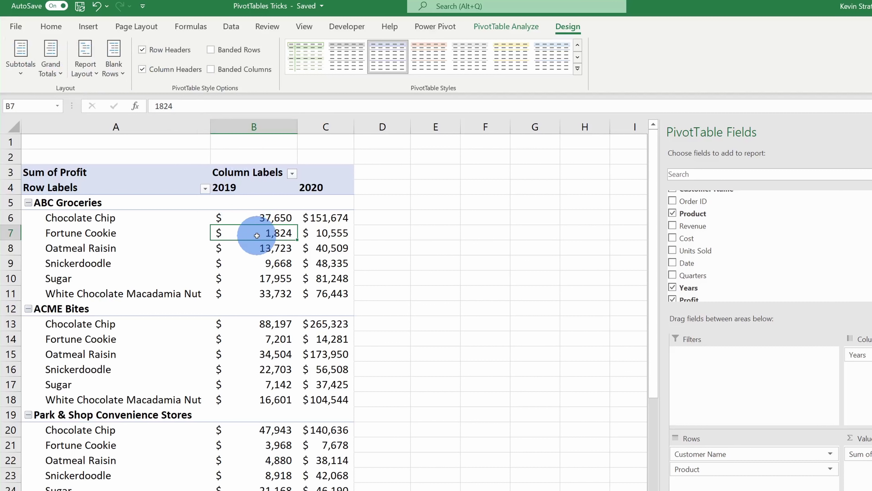
pyautogui.moveTo(257, 235)
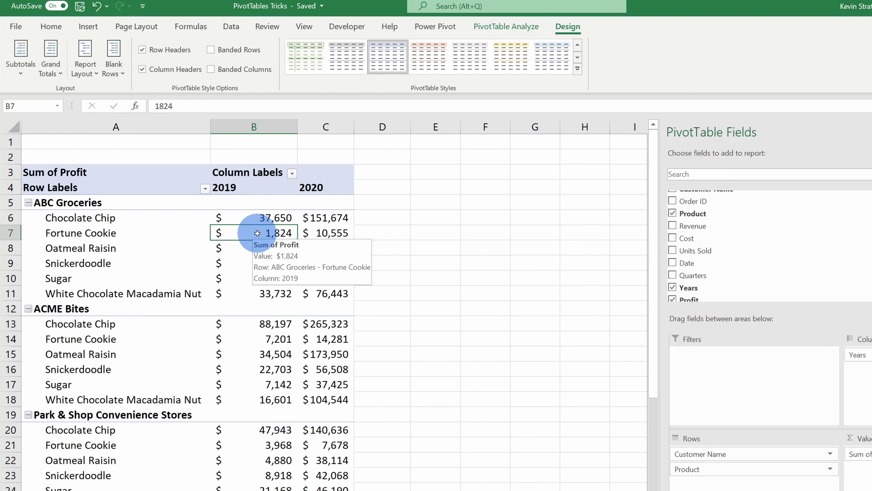
pyautogui.click(16, 26)
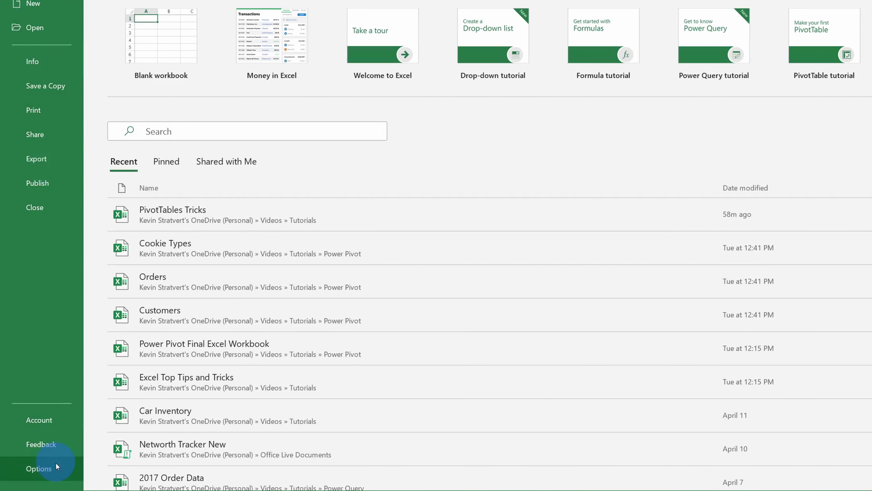
# Step: Review the default PivotTable layout under Excel Options > Data > Edit Default Layout
pyautogui.click(57, 466)
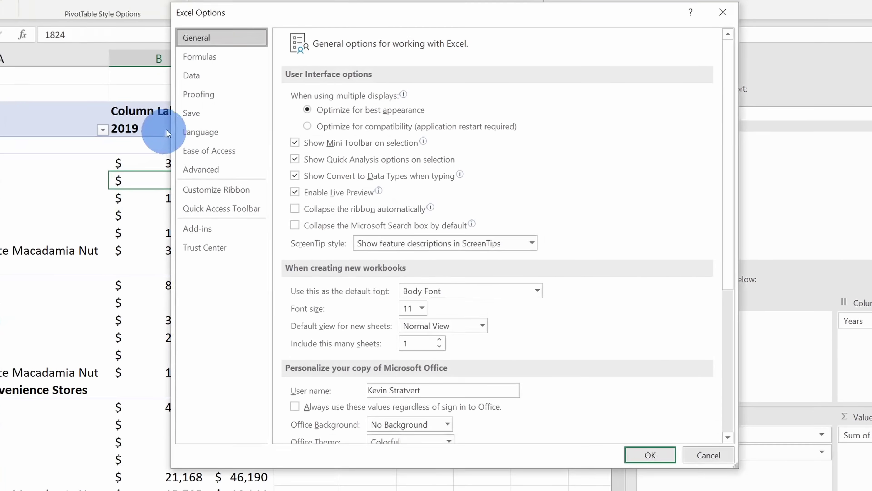
pyautogui.click(284, 65)
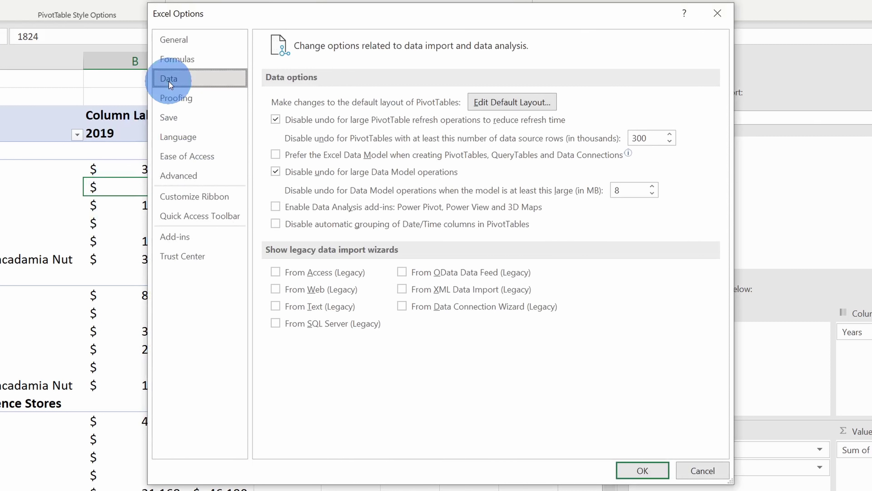
pyautogui.click(512, 102)
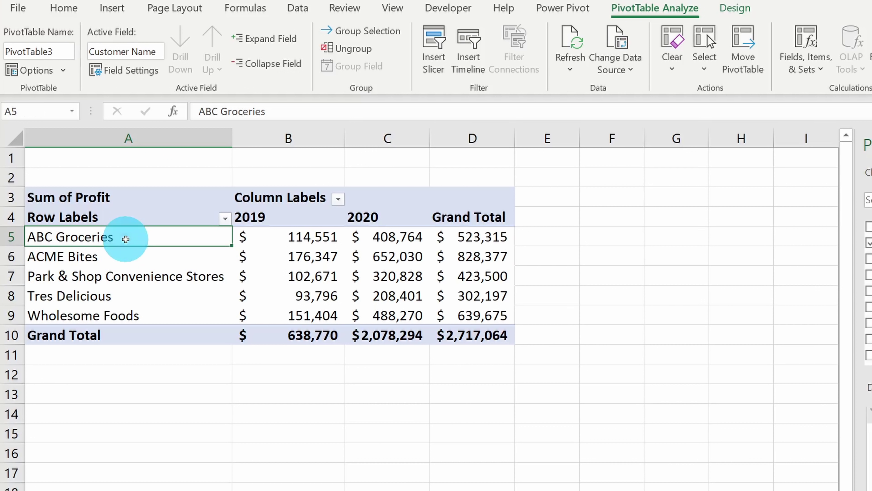
# Step: Group the ABC Groceries and ACME Bites customer labels into Group1
pyautogui.moveTo(123, 238); pyautogui.dragTo(130, 257)
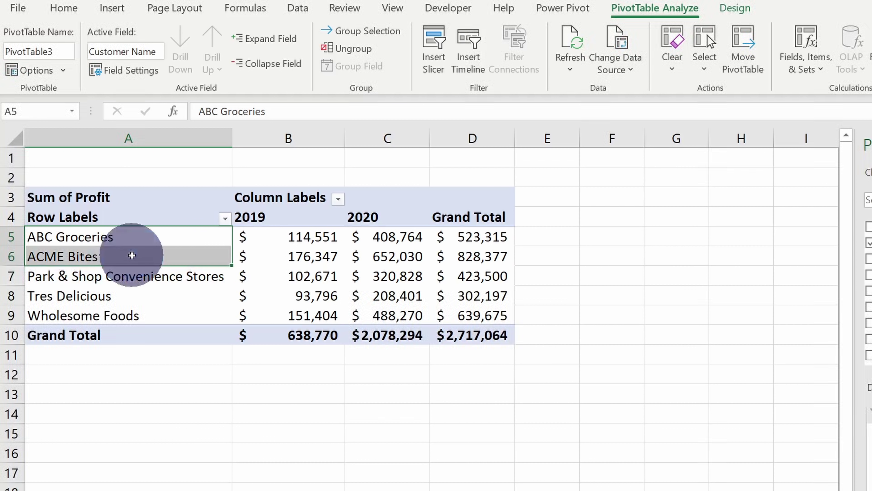
pyautogui.rightClick(132, 253)
pyautogui.click(190, 435)
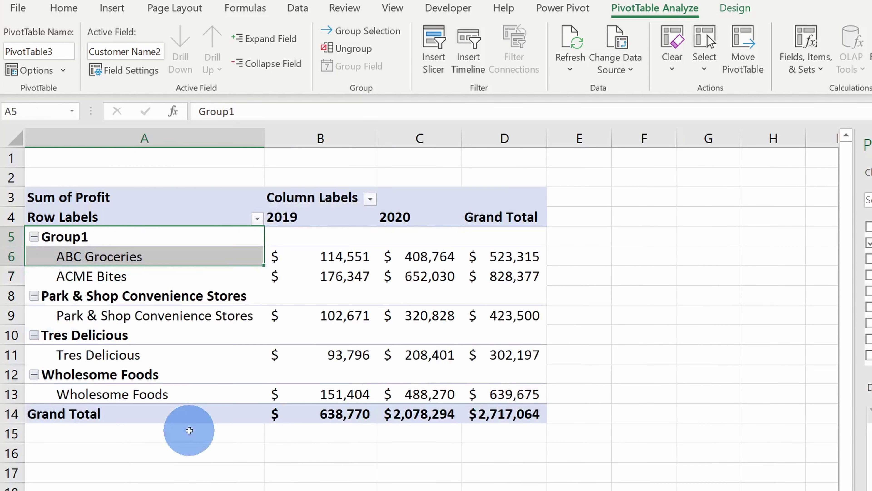
# Step: Collapse the customer field so Group1 and the other customers appear as summary rows
pyautogui.moveTo(153, 337); pyautogui.dragTo(119, 275)
pyautogui.click(87, 242)
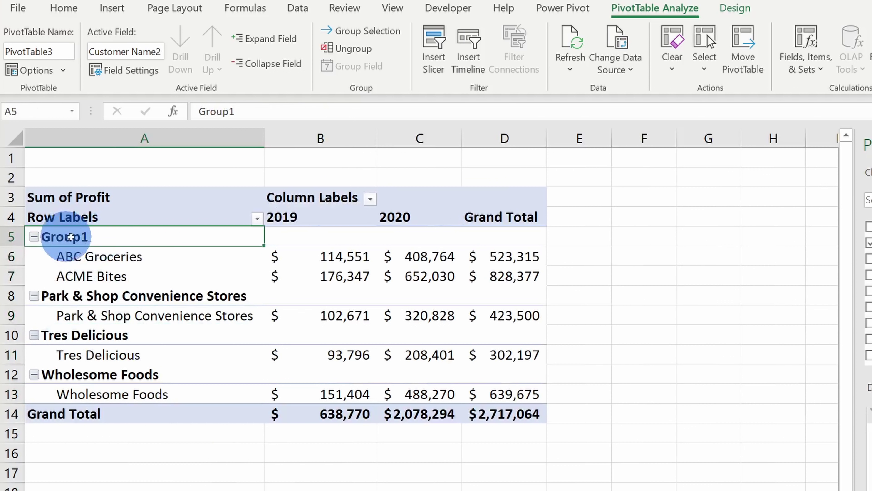
pyautogui.click(275, 64)
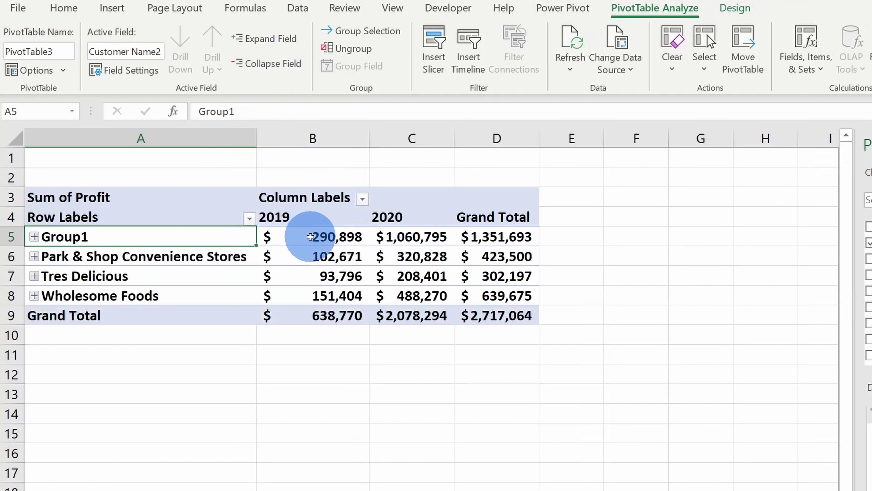
pyautogui.moveTo(311, 236); pyautogui.dragTo(510, 230)
pyautogui.moveTo(121, 250); pyautogui.dragTo(504, 297)
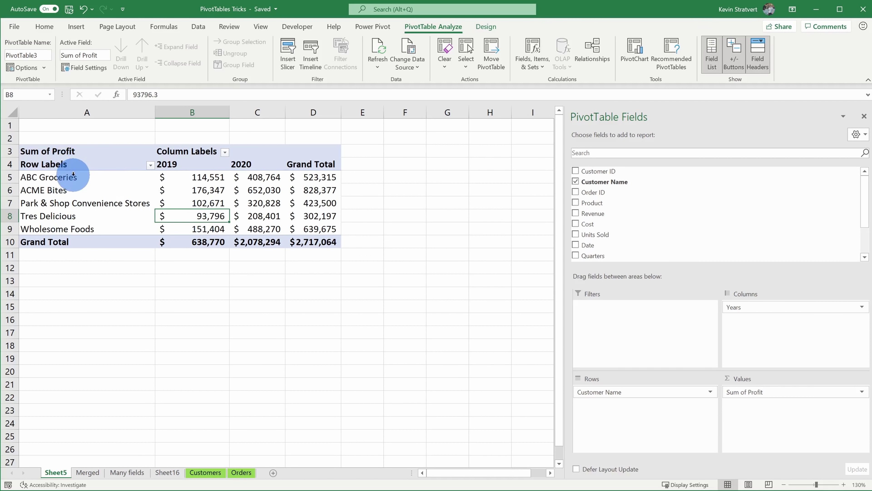
# Step: Select the Tres Delicious label and check its context menu, leaving the rows unchanged
pyautogui.moveTo(72, 177)
pyautogui.mouseDown()
pyautogui.moveTo(75, 229)
pyautogui.moveTo(76, 179)
pyautogui.mouseUp()
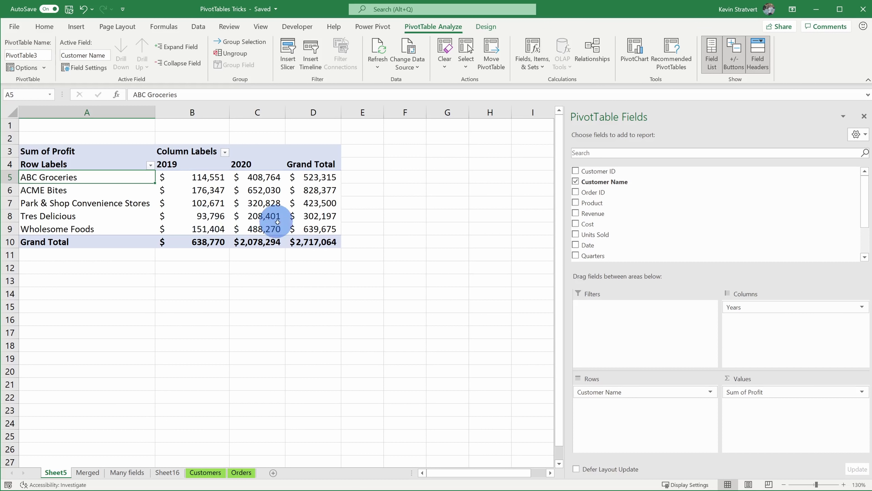
pyautogui.moveTo(316, 215)
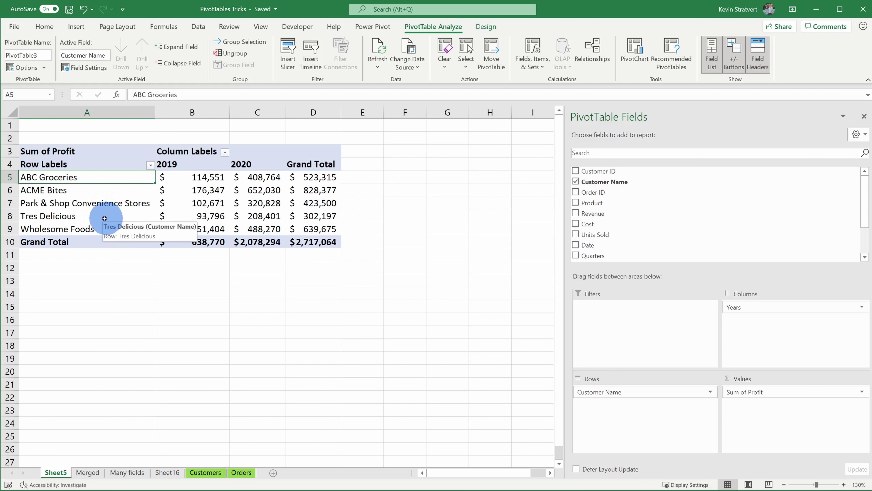
pyautogui.click(88, 216)
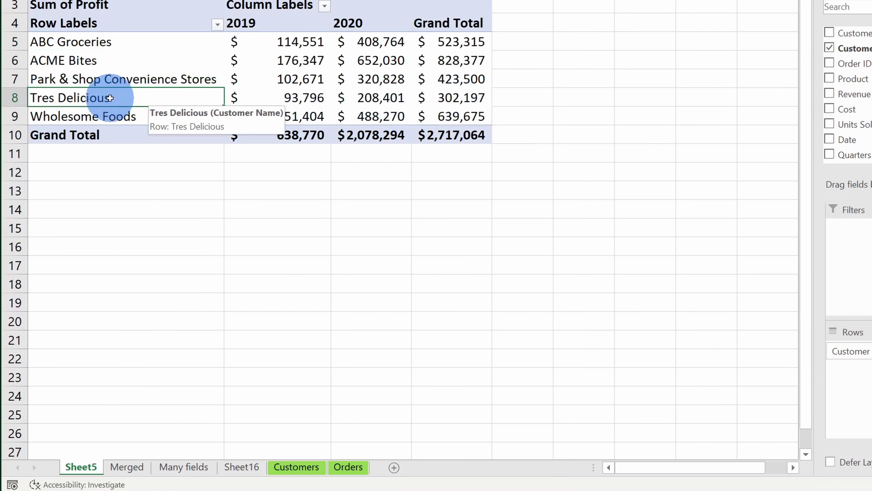
pyautogui.rightClick(86, 219)
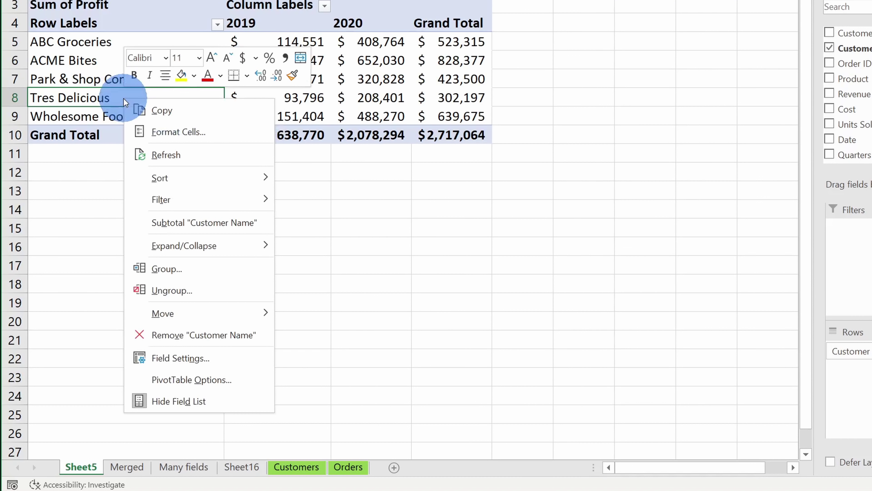
pyautogui.moveTo(172, 312)
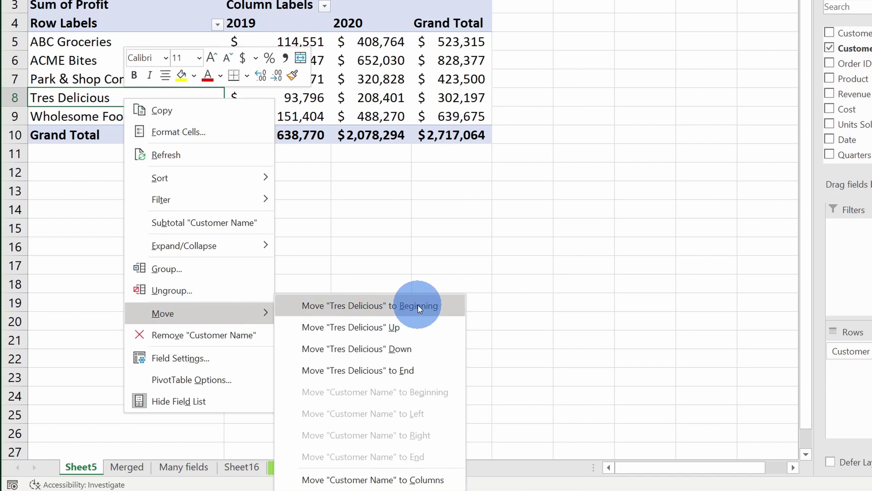
pyautogui.click(360, 74)
# Step: Move the Tres Delicious label above ABC Groceries at the top of the customer list
pyautogui.click(134, 90)
pyautogui.click(132, 92)
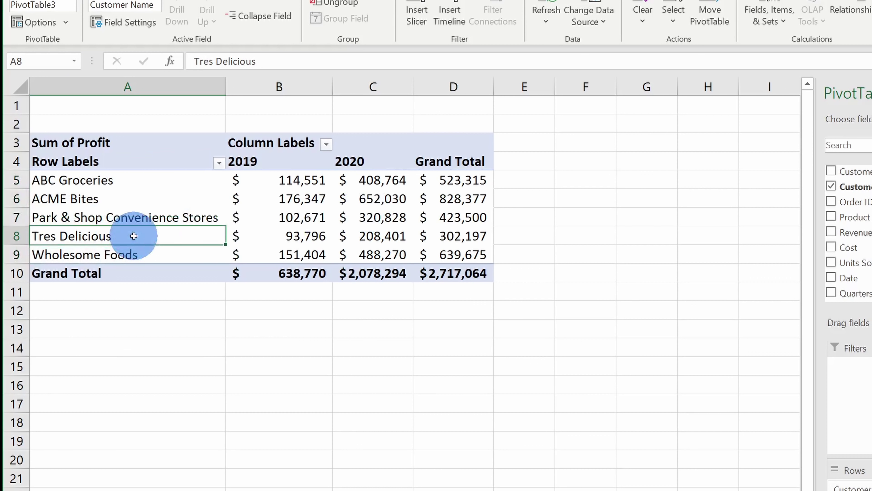
pyautogui.hotkey('ctrl', 'c')
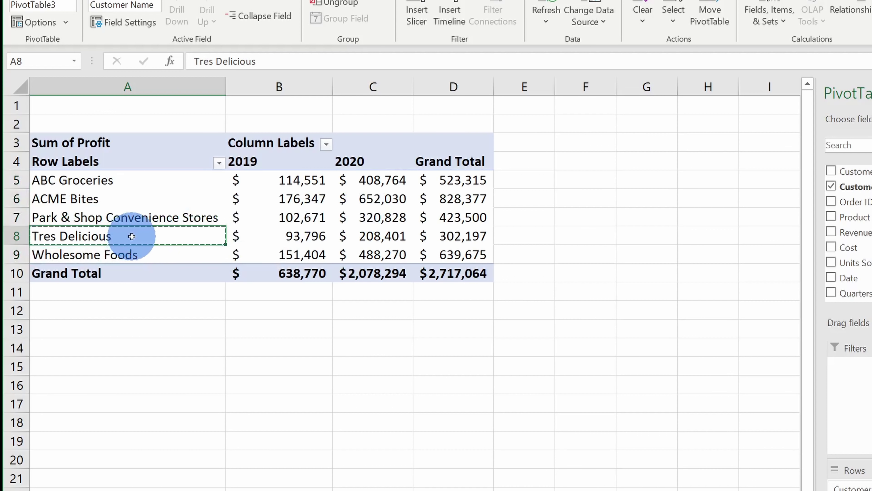
pyautogui.click(121, 179)
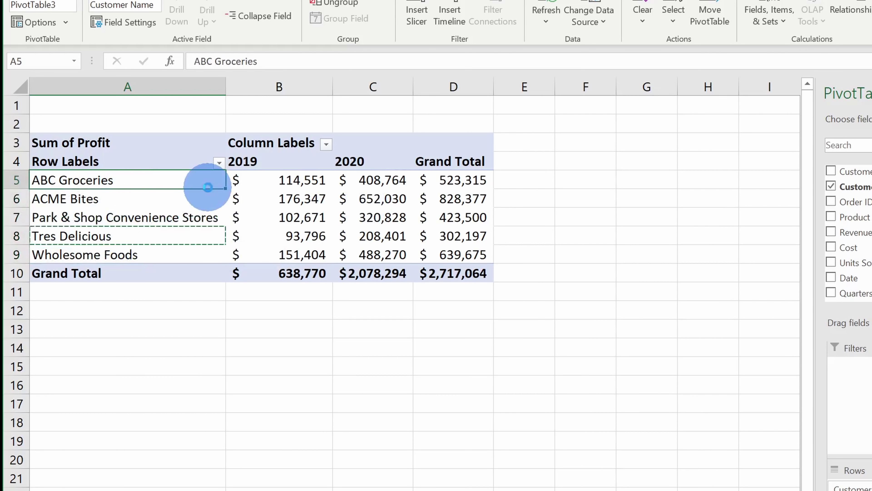
pyautogui.hotkey('ctrl', 'v')
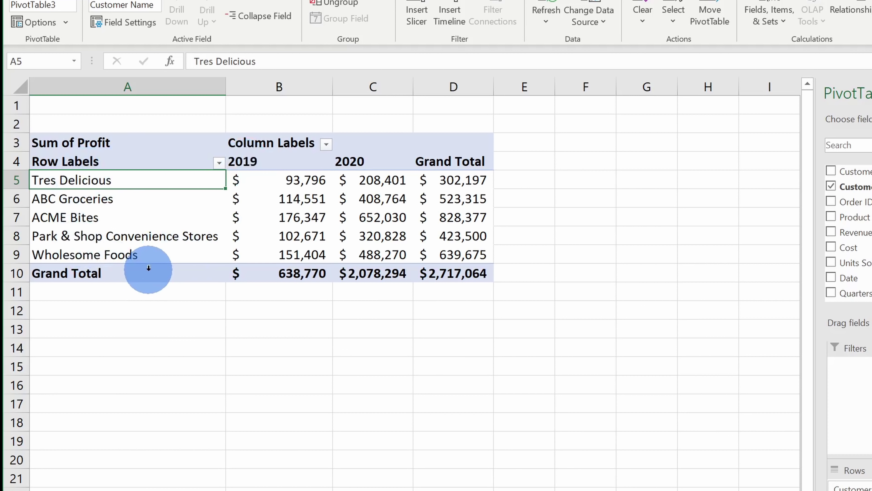
pyautogui.click(146, 220)
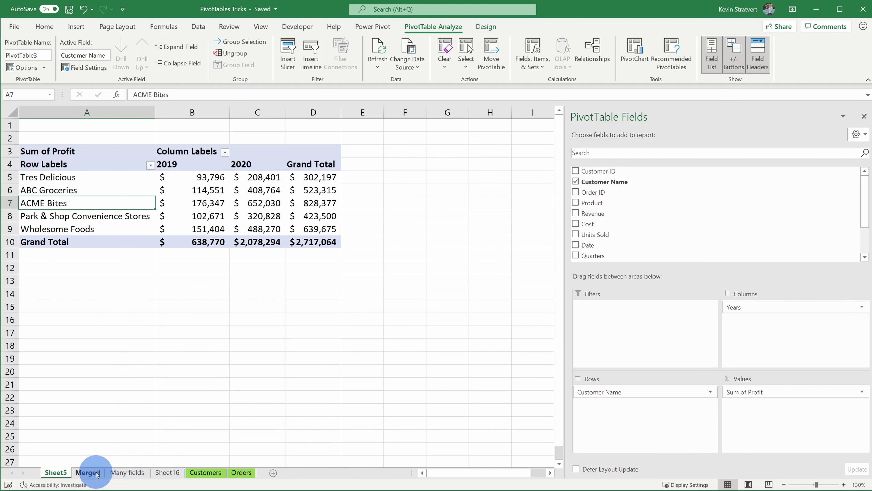
pyautogui.click(377, 64)
# Step: Refresh the pivot data and add a comma so the label reads 'ACME Bites, LLC'
pyautogui.click(378, 96)
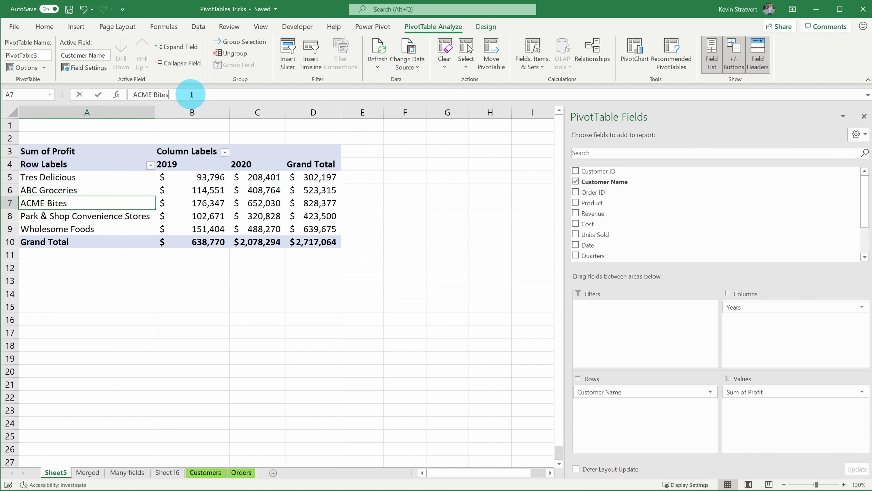
pyautogui.click(224, 101)
pyautogui.write(', LLC')
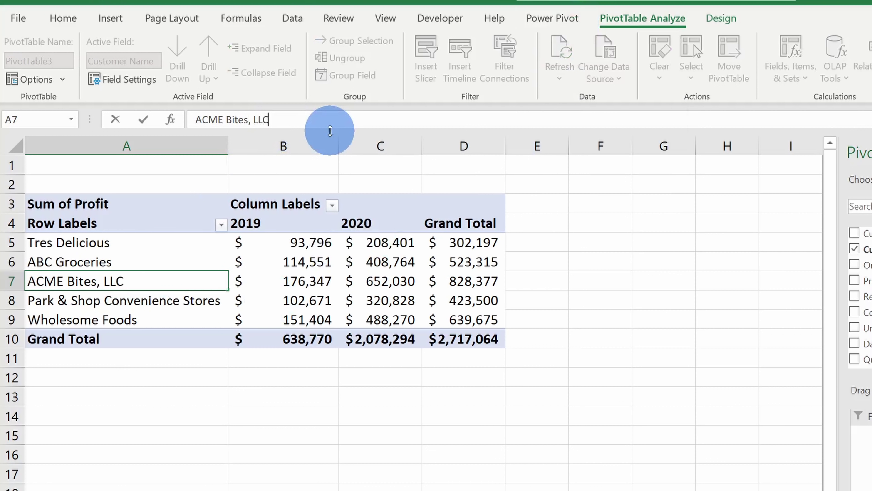
pyautogui.press('Return')
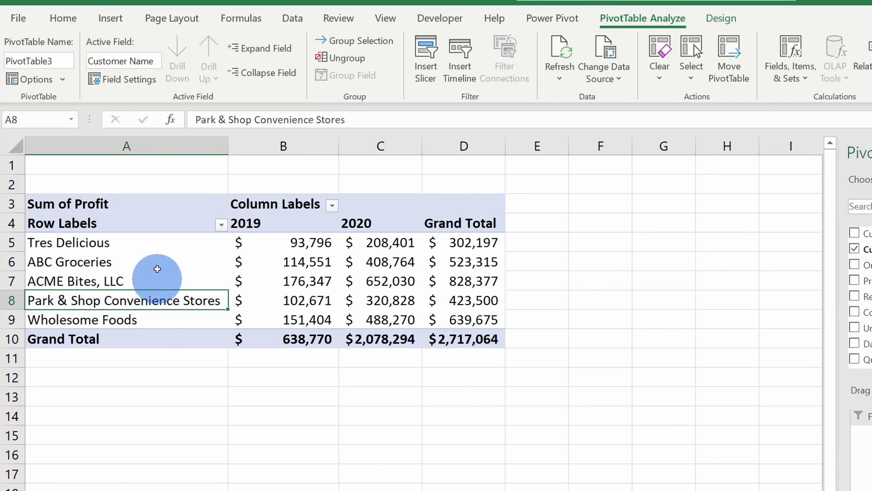
pyautogui.click(311, 292)
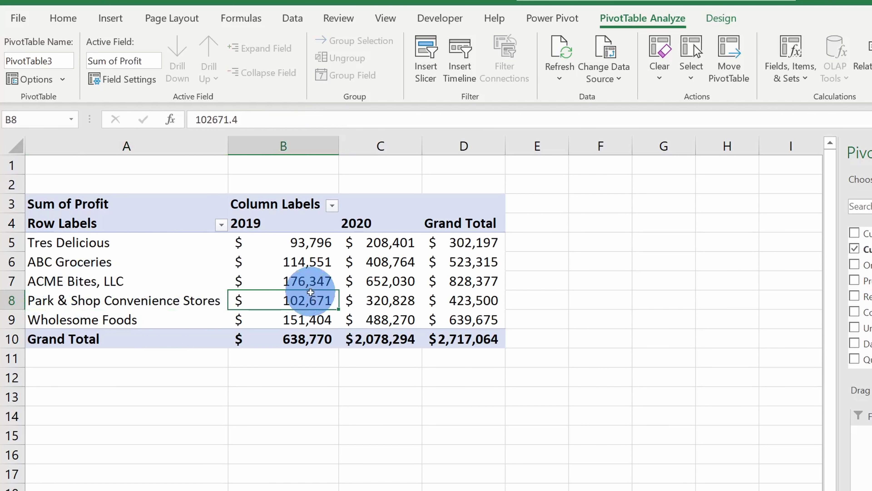